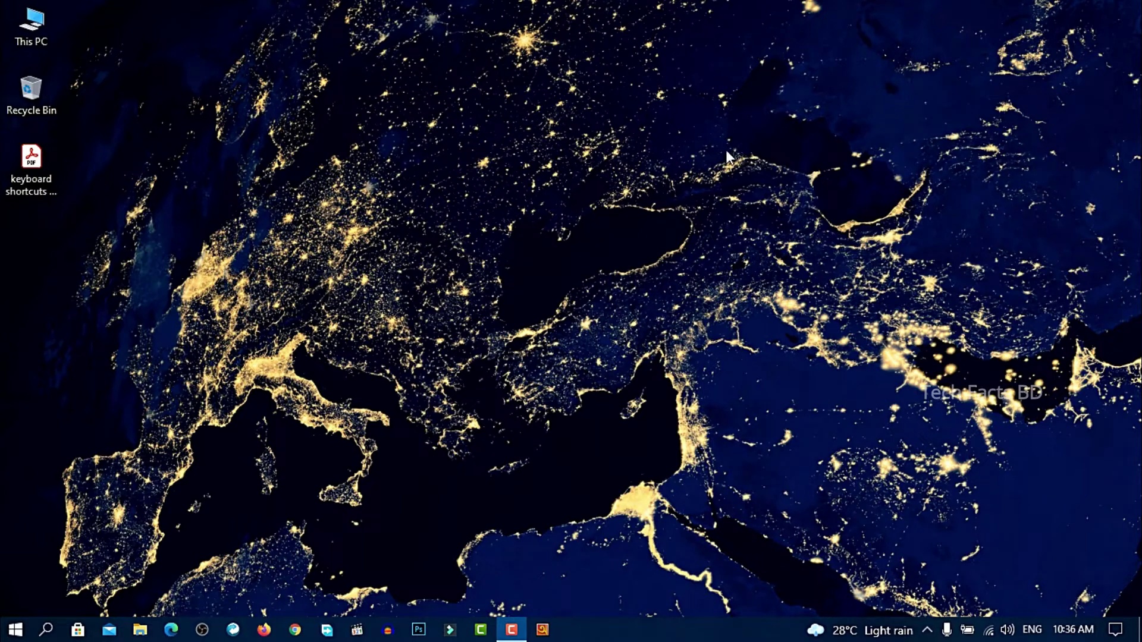
Switch the desktop repeatedly to its next background image to cycle through the space wallpapers, refreshing the desktop once along the way
right_click(726, 157)
click(818, 261)
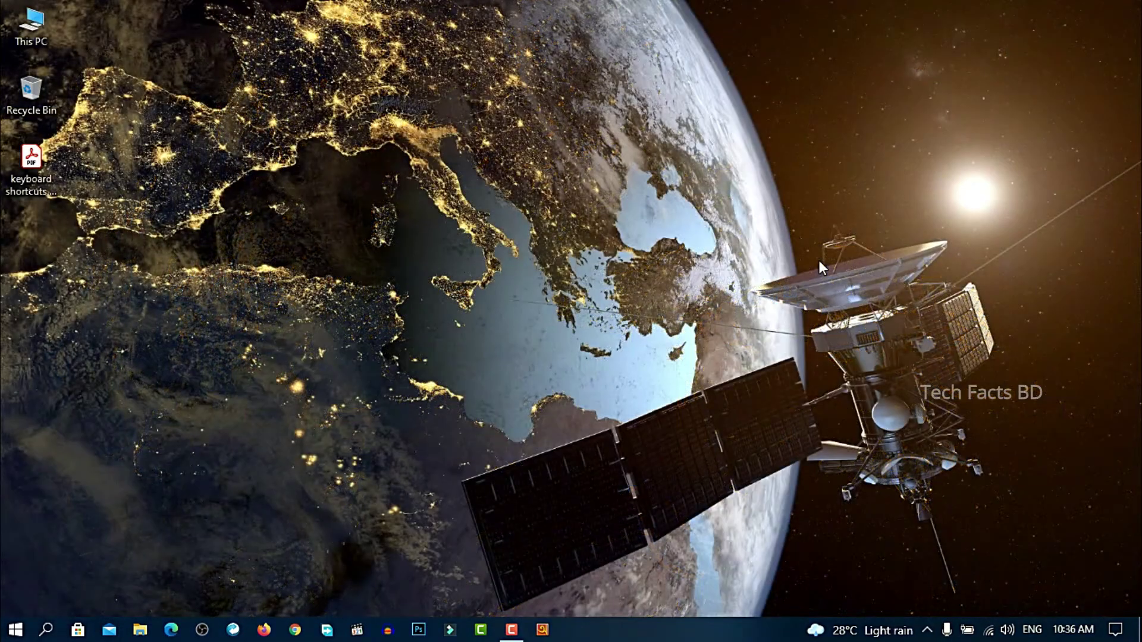
right_click(682, 160)
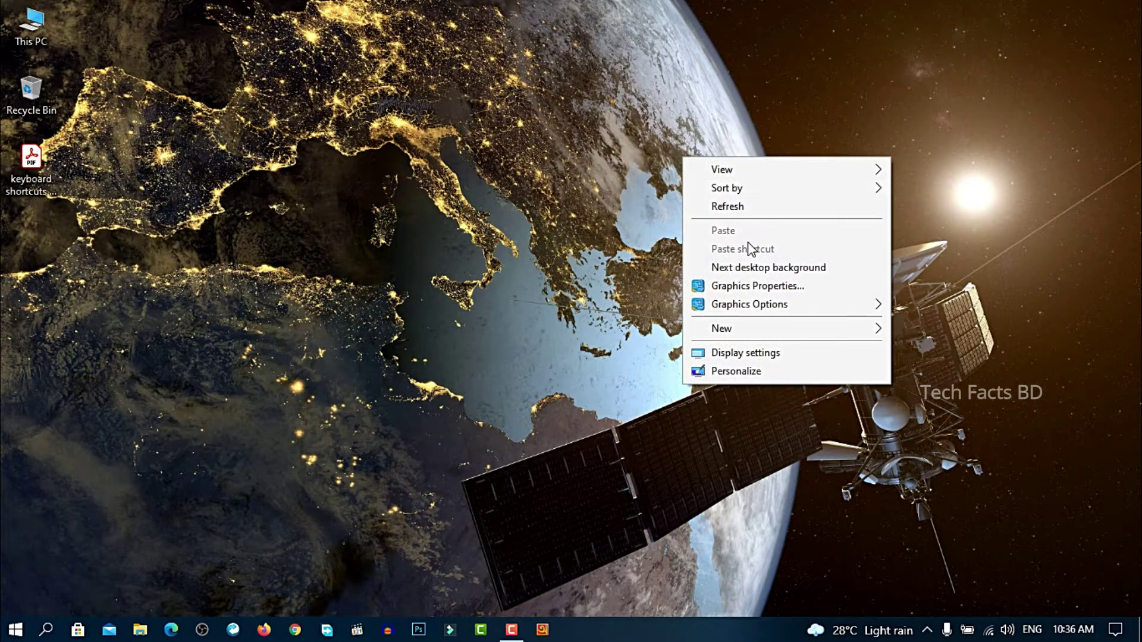
click(770, 268)
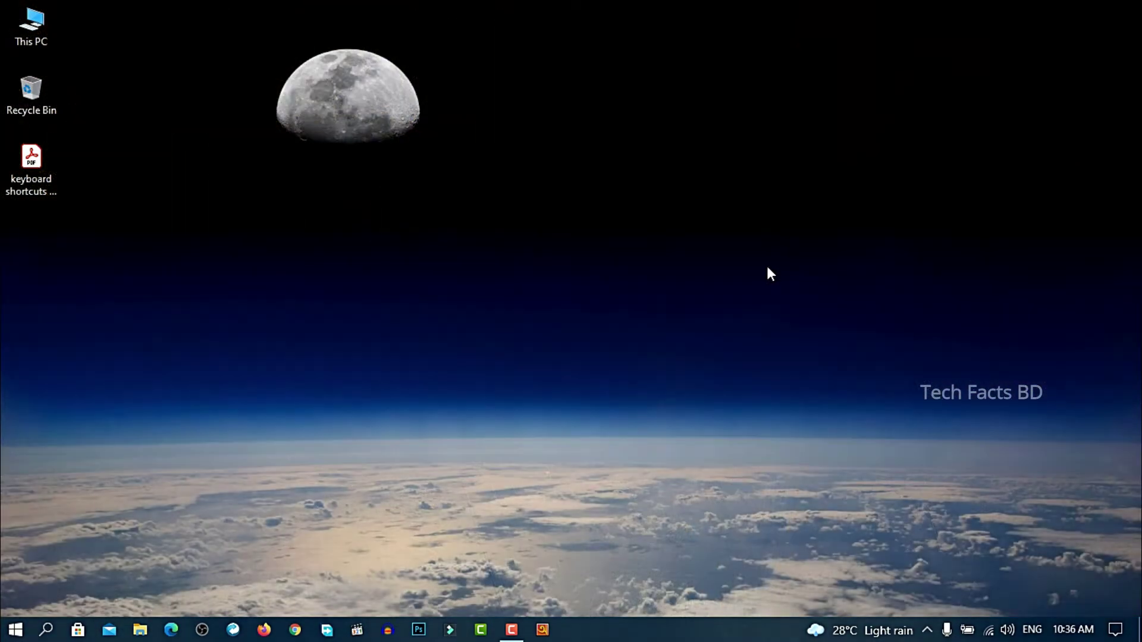
right_click(704, 155)
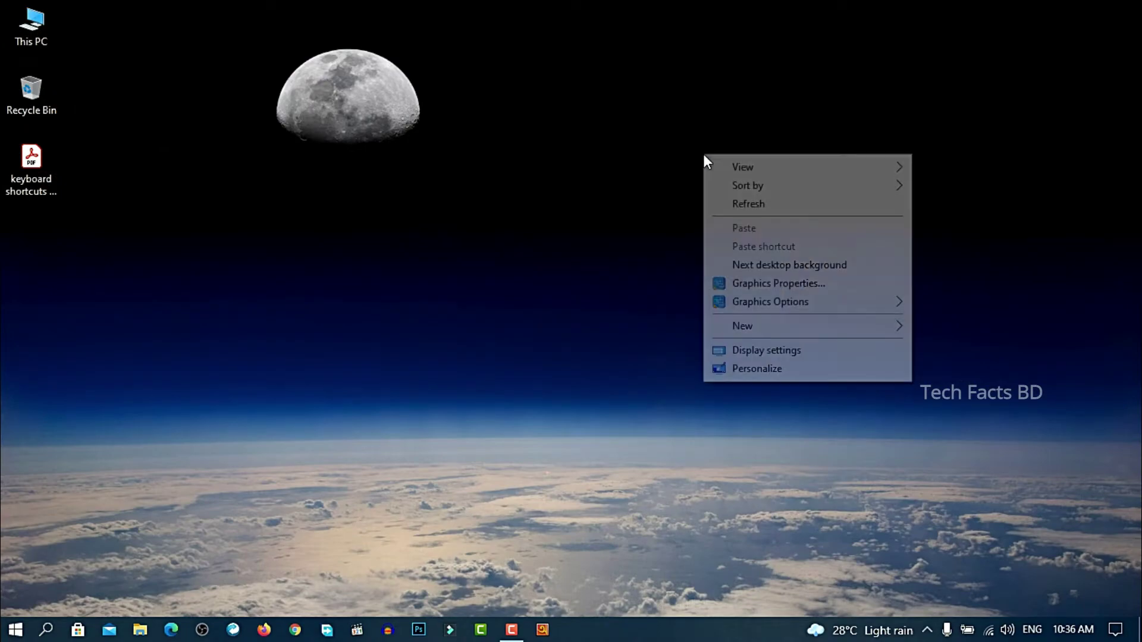
click(767, 268)
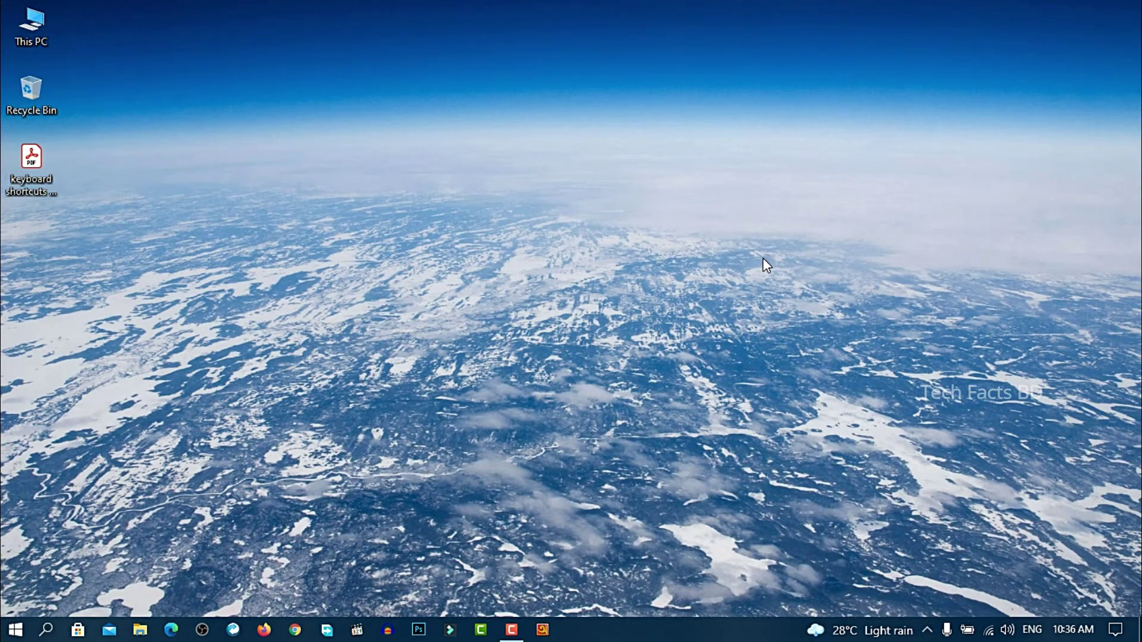
right_click(705, 157)
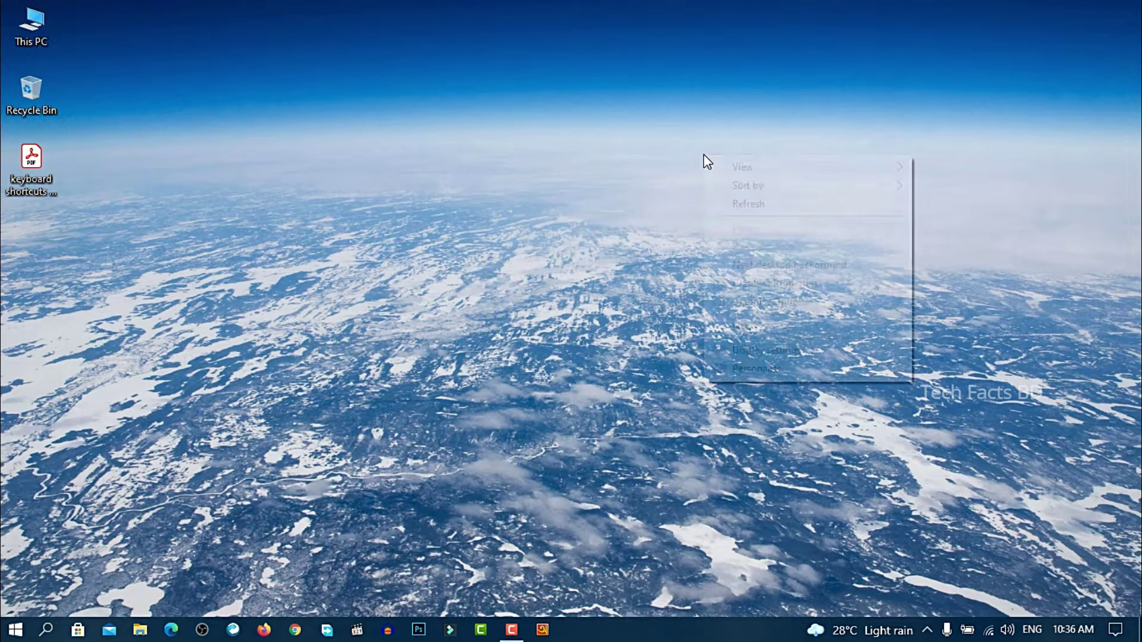
click(764, 268)
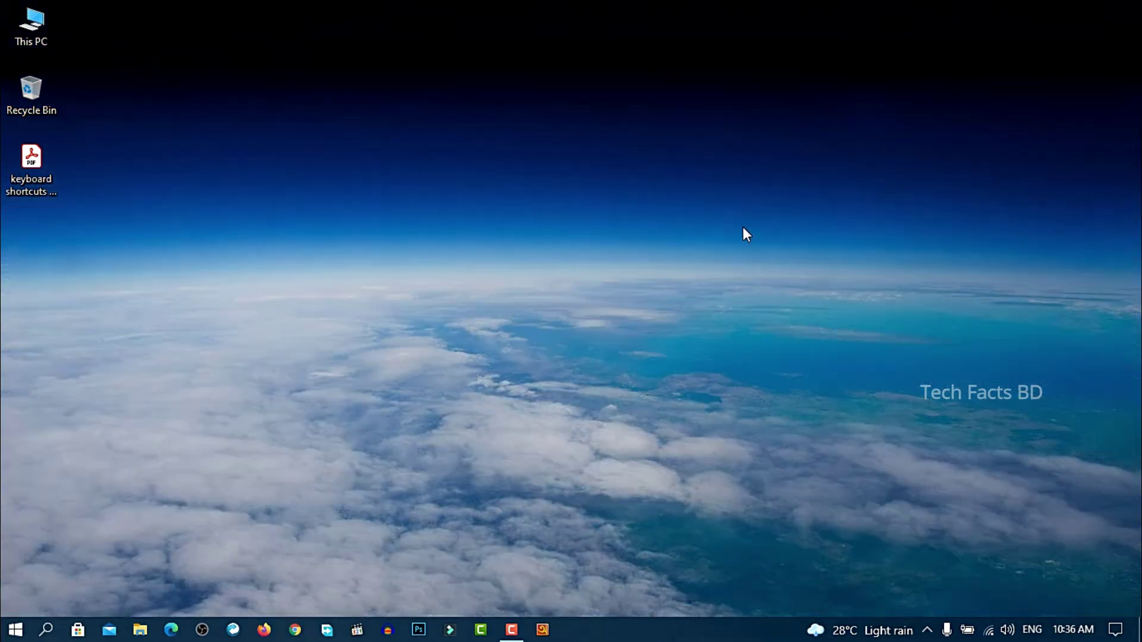
right_click(689, 125)
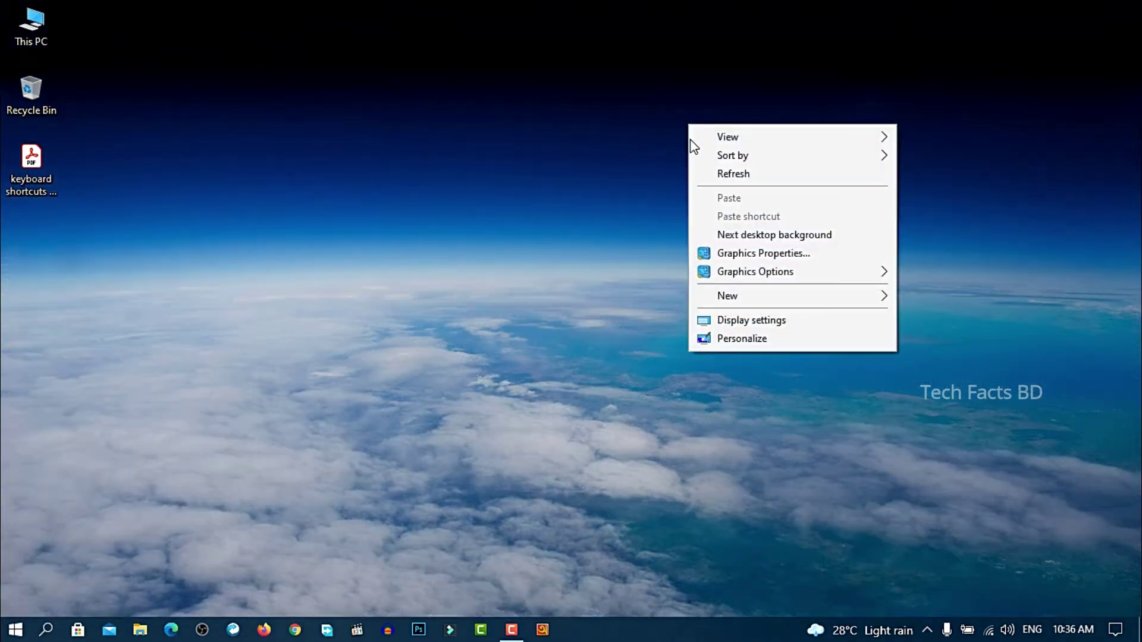
click(748, 235)
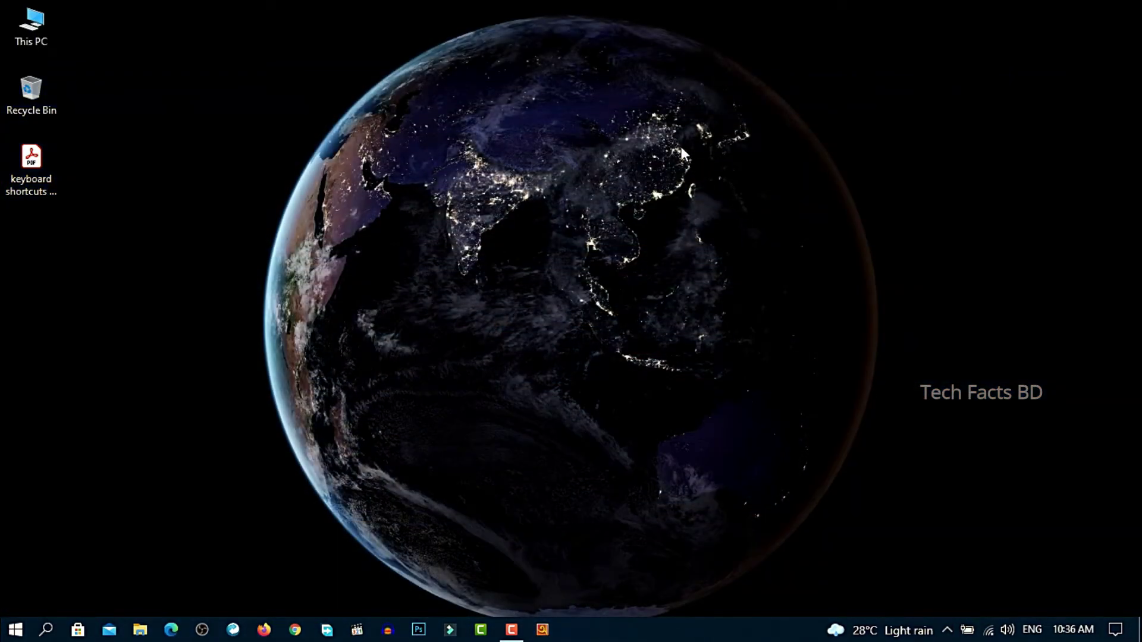
right_click(676, 138)
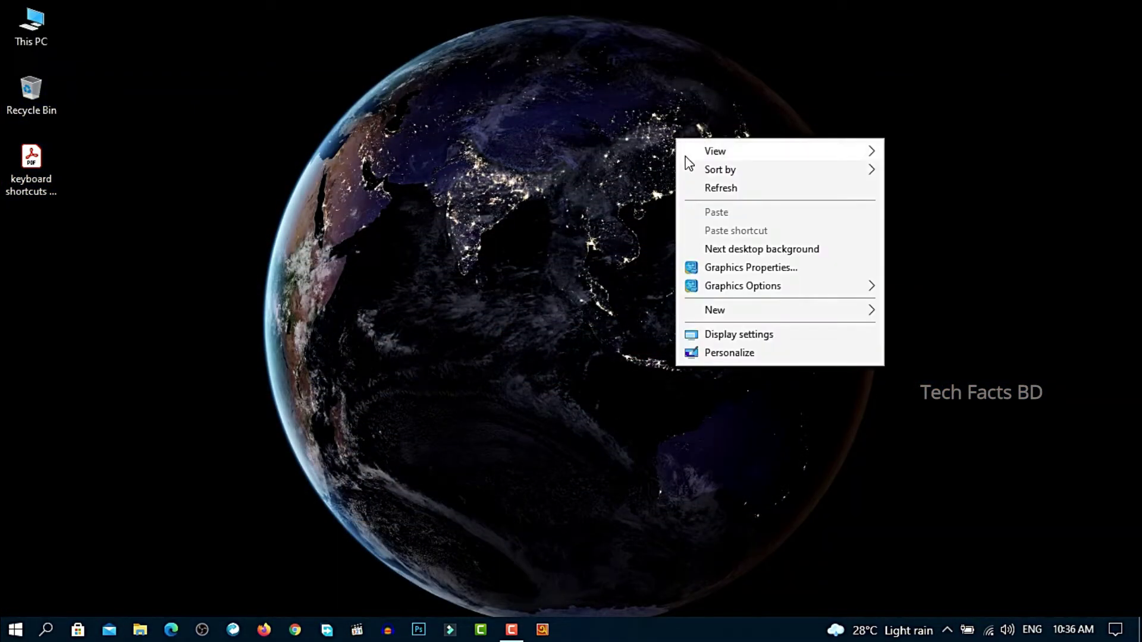
click(738, 248)
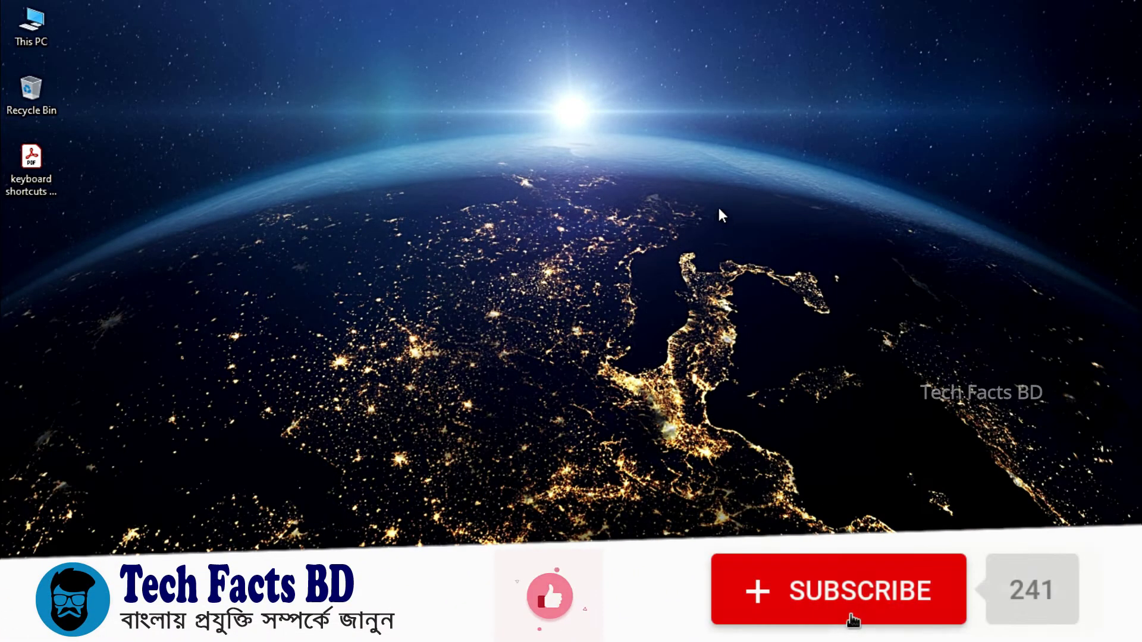
right_click(681, 138)
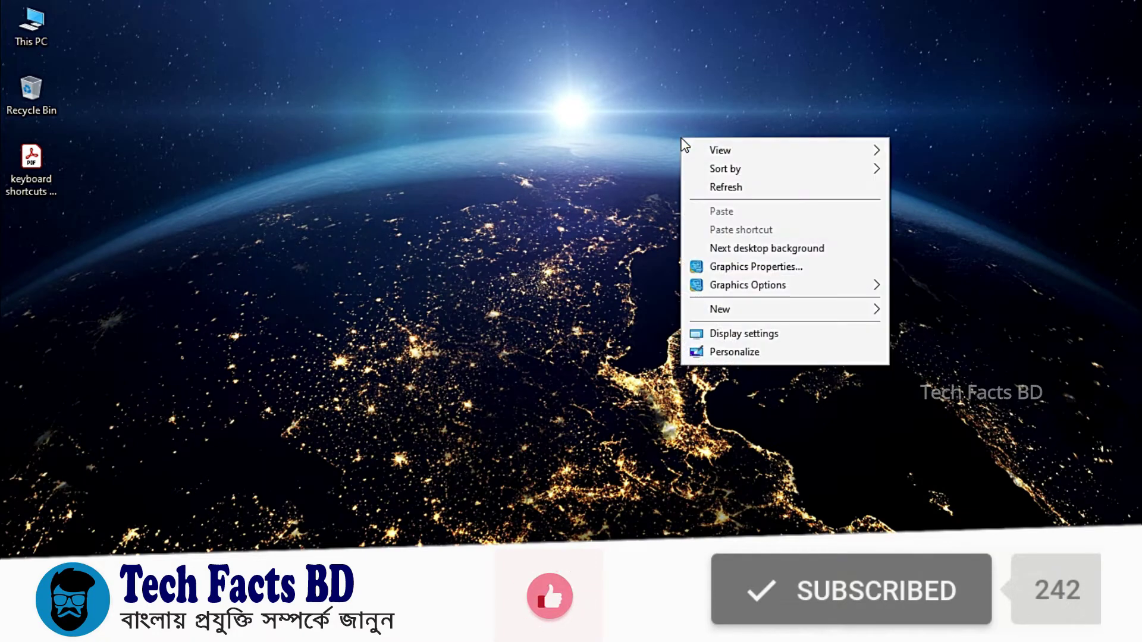
click(724, 248)
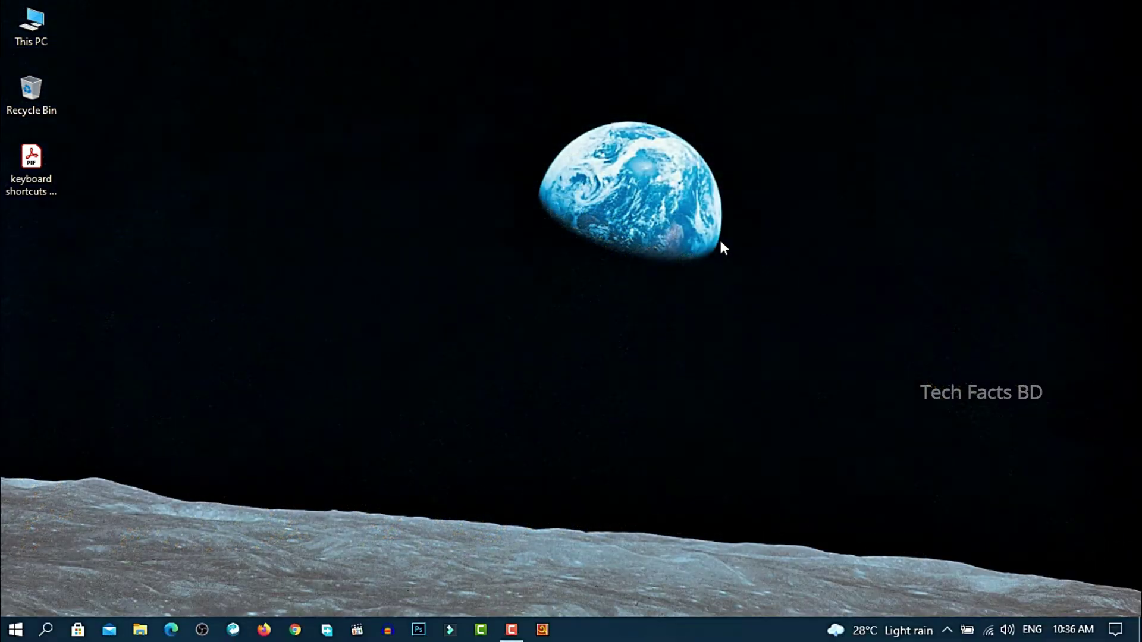
right_click(767, 161)
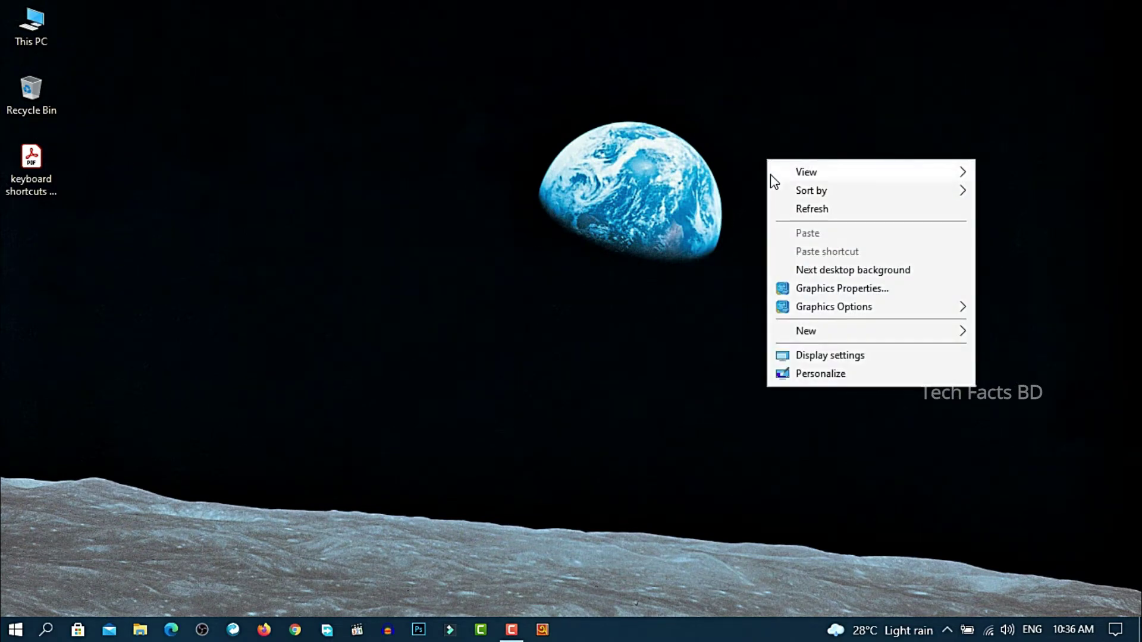
click(828, 272)
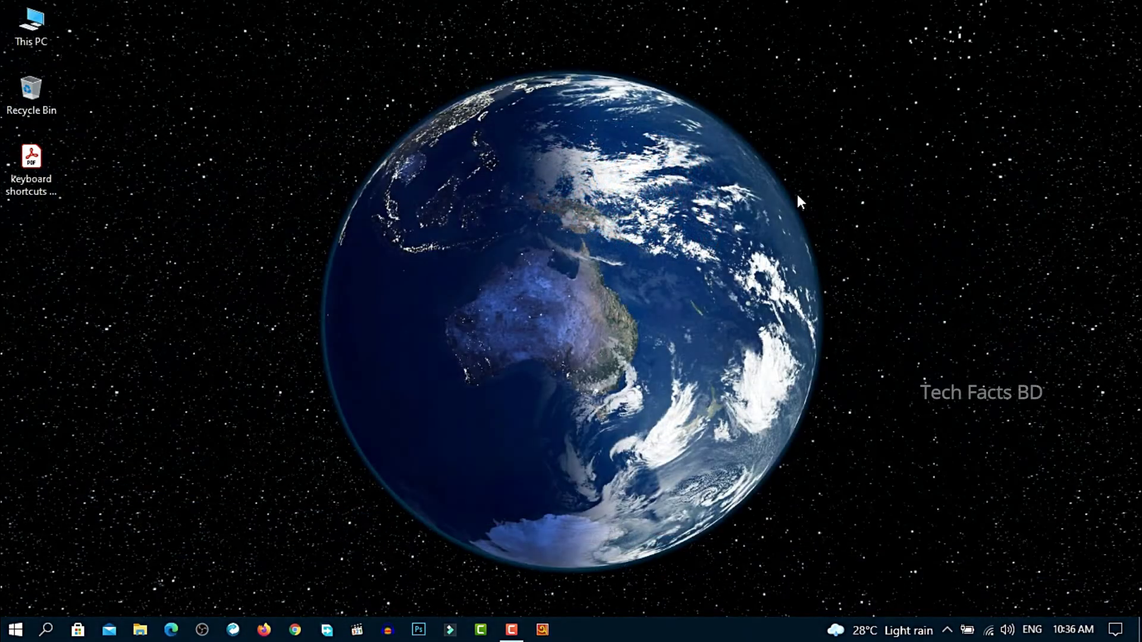
right_click(785, 141)
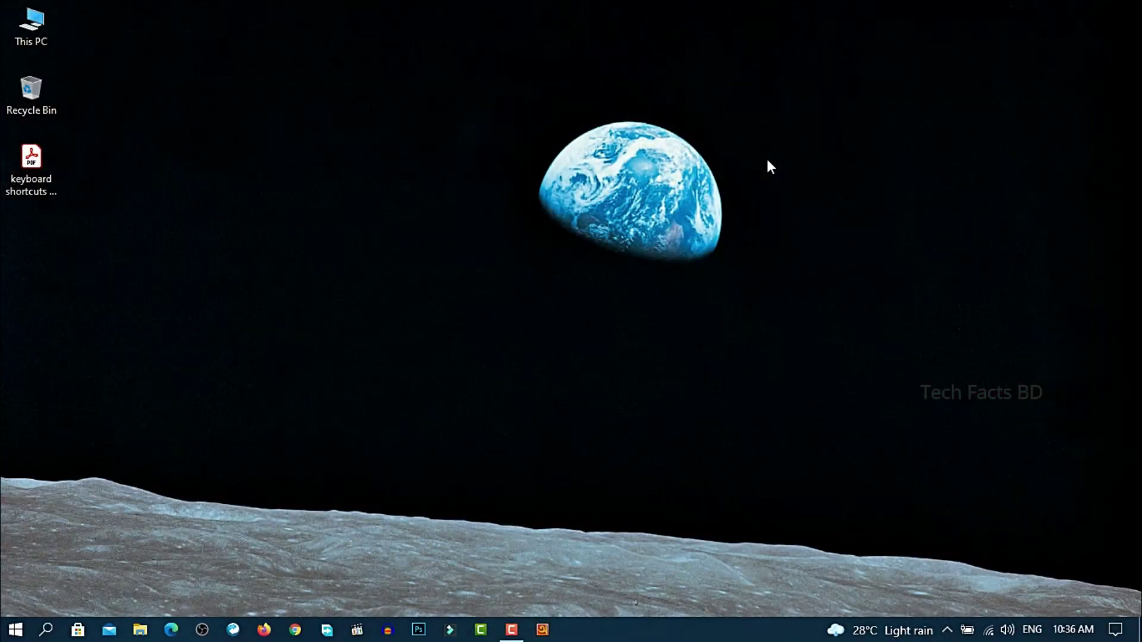
right_click(767, 160)
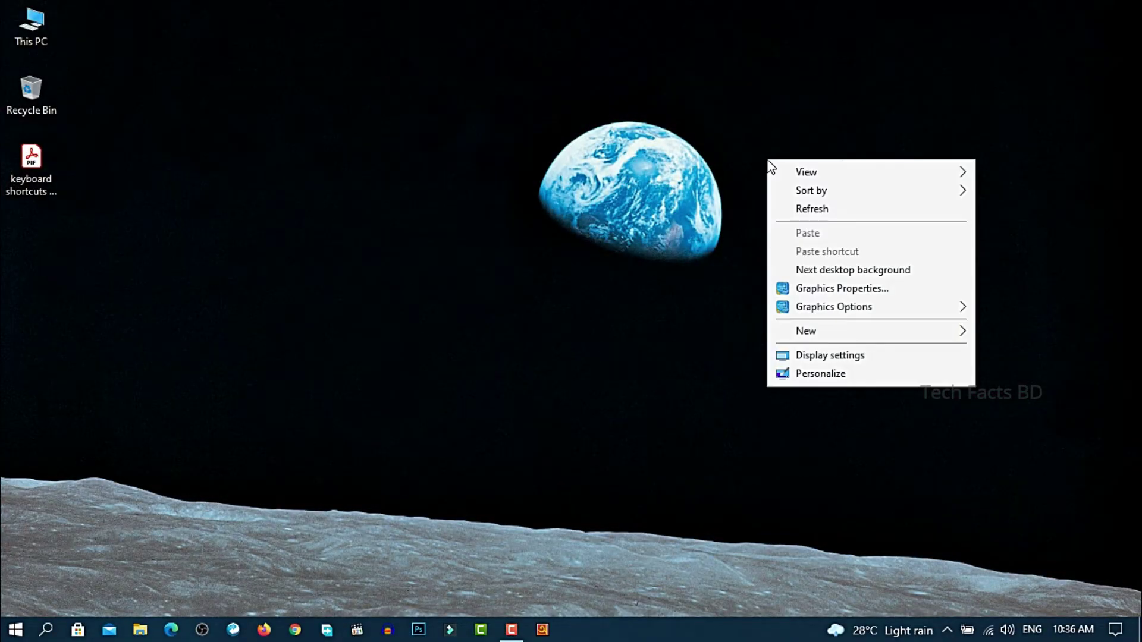
click(827, 270)
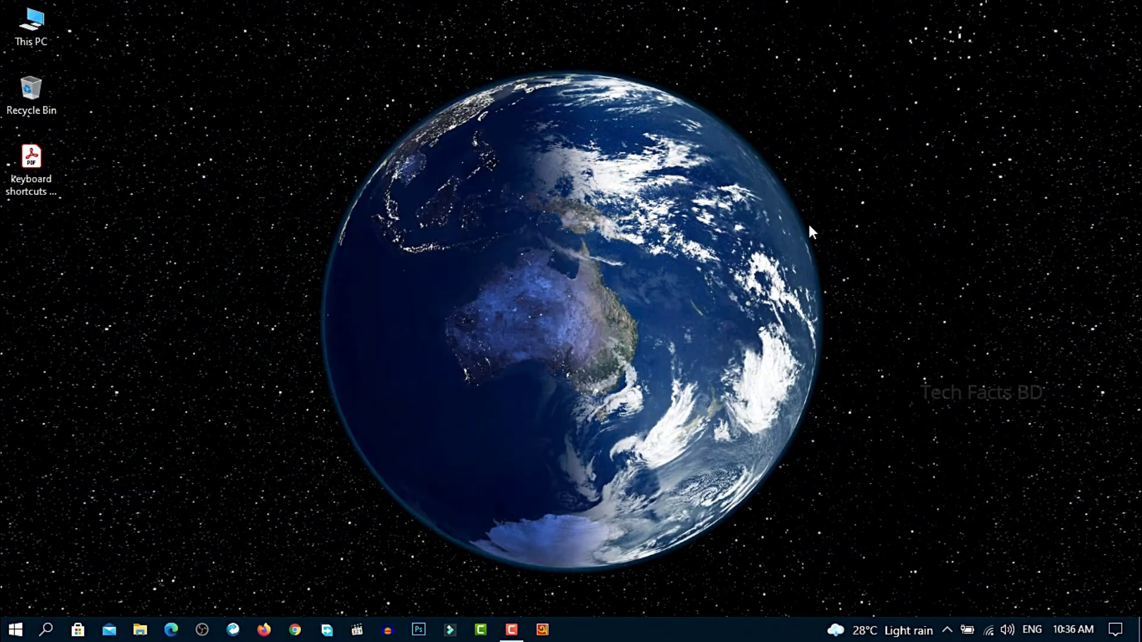
right_click(784, 138)
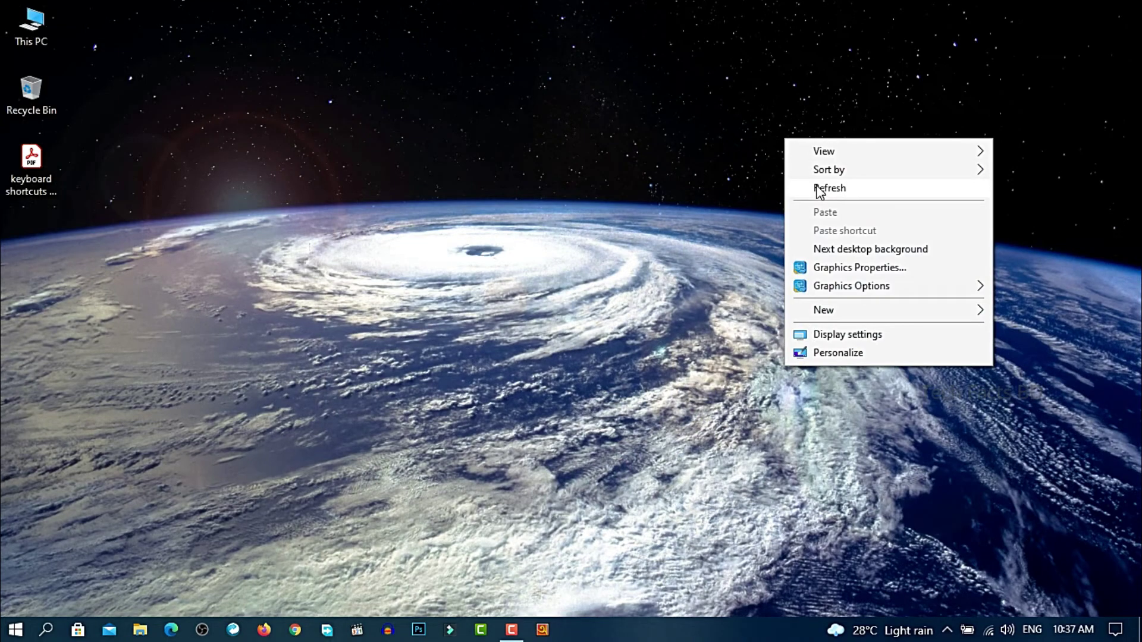
click(818, 190)
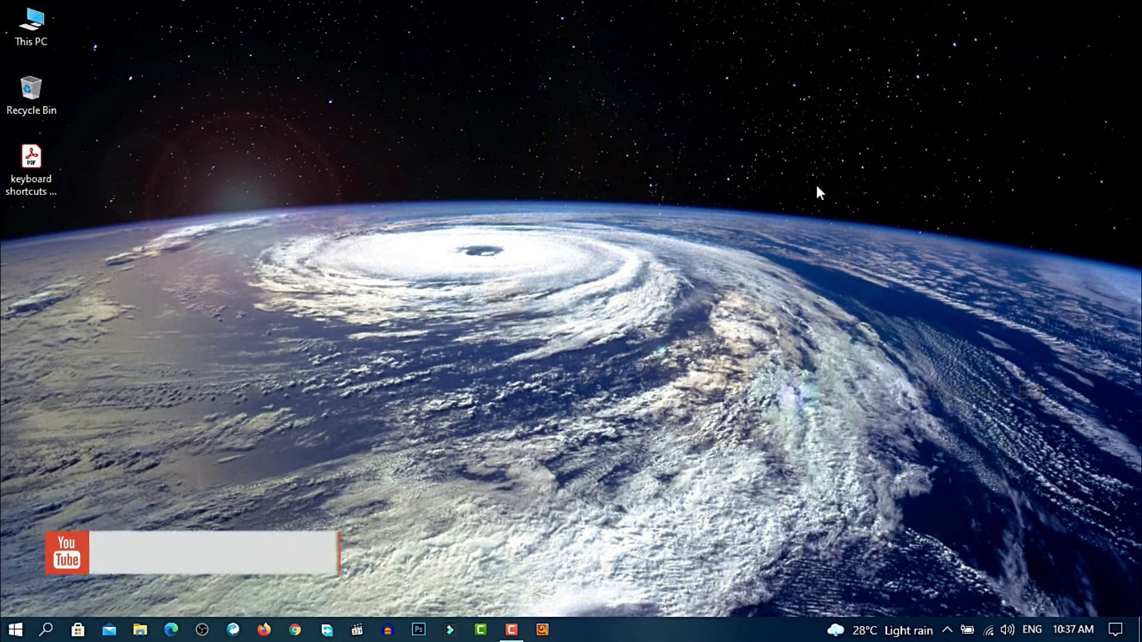
right_click(711, 158)
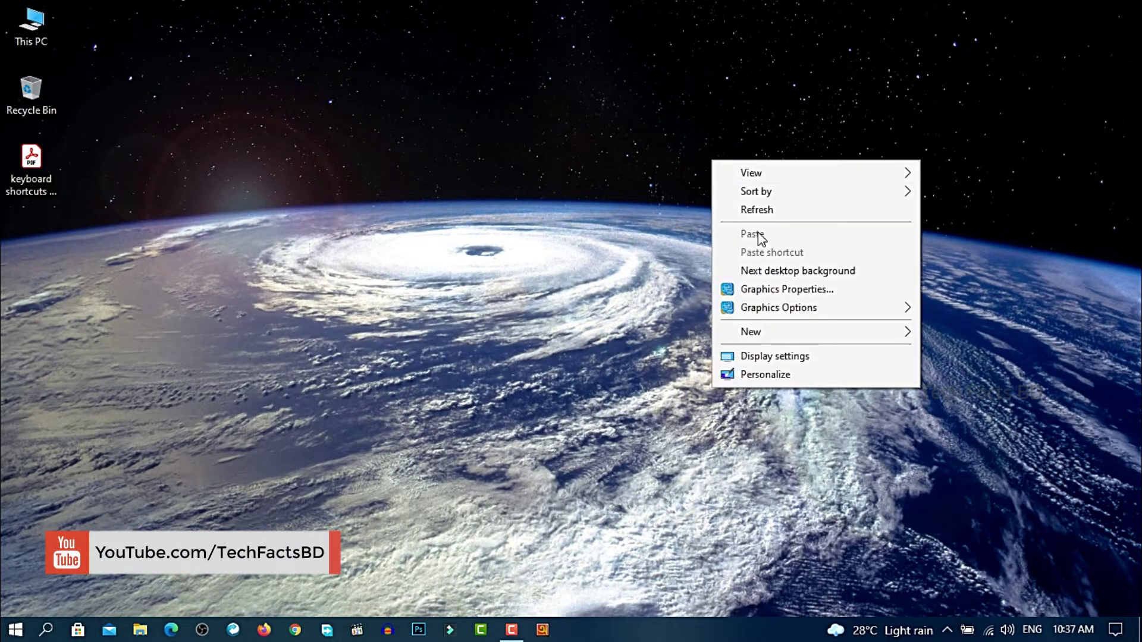
click(777, 268)
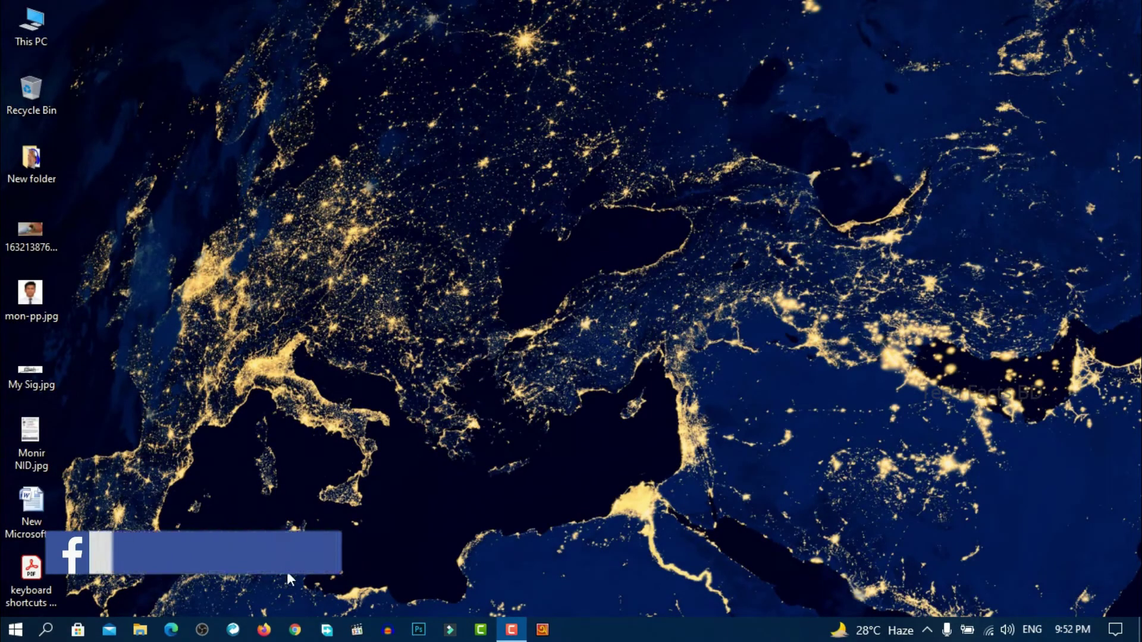
Open Google Chrome and search Google for "rufus"
click(296, 630)
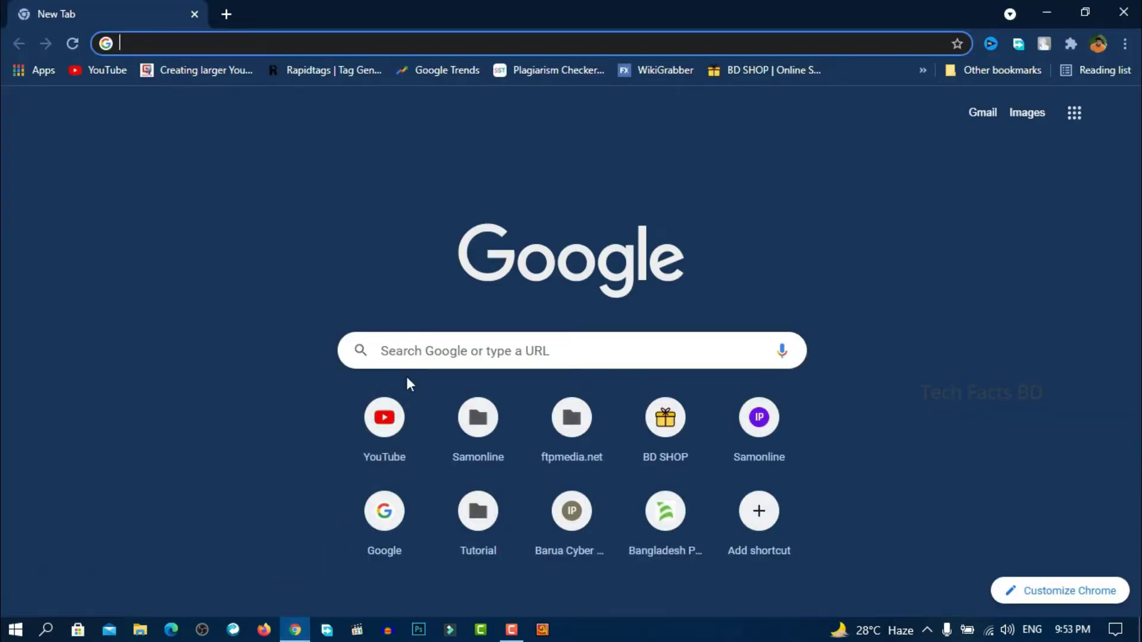
click(411, 360)
text(r)
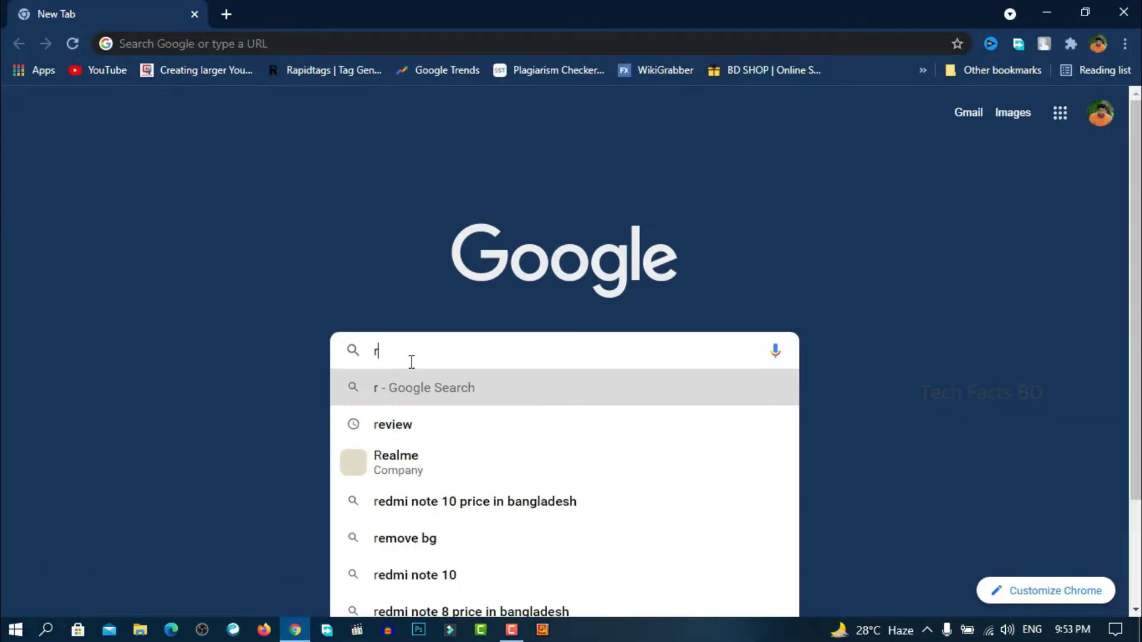
text(uf)
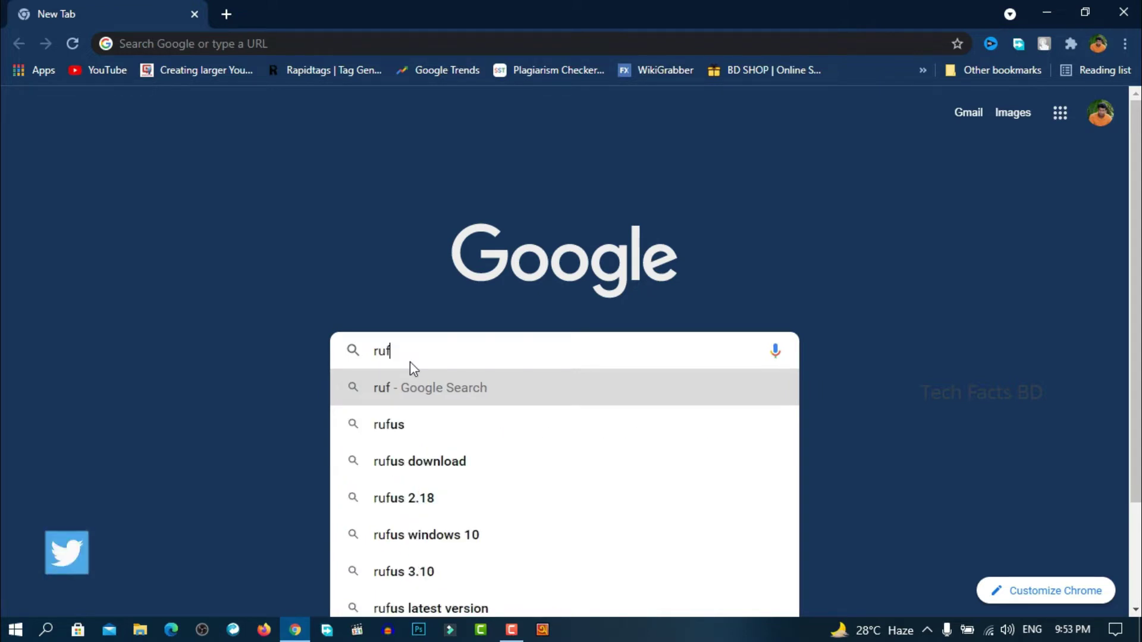
key(Down)
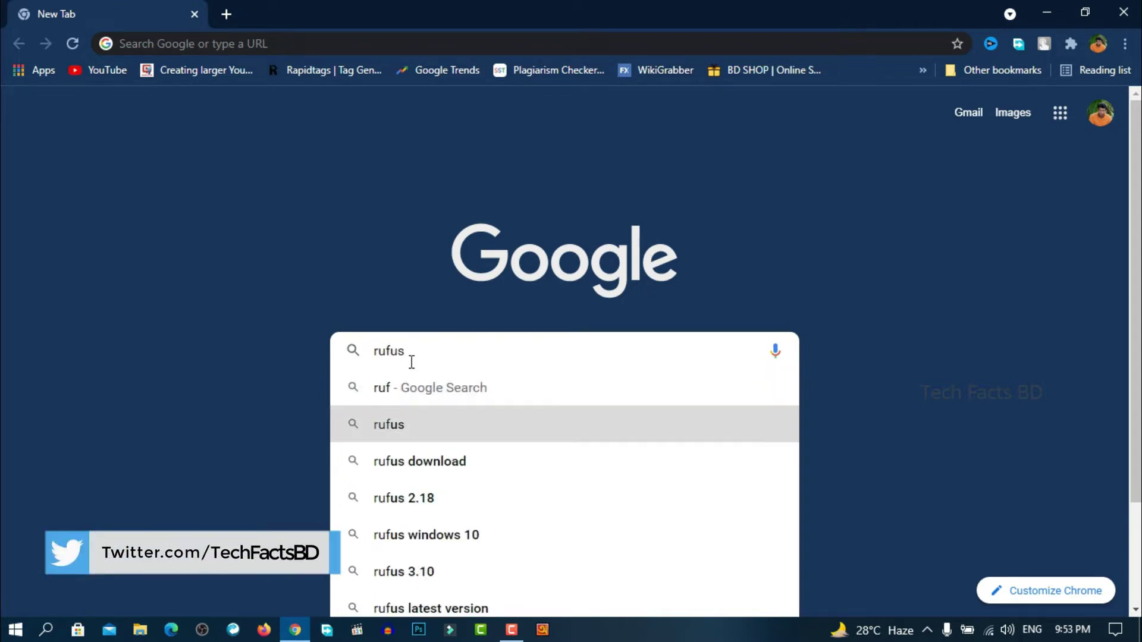
key(Return)
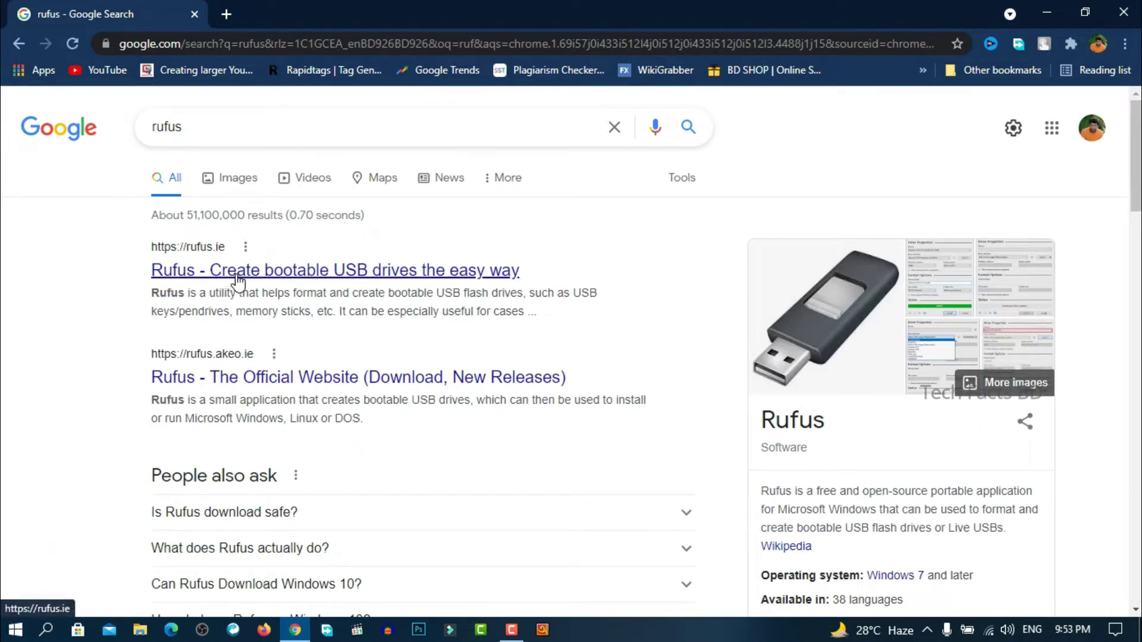
Open the rufus.ie website from the search results and download the standard Rufus 3.17 release
click(236, 275)
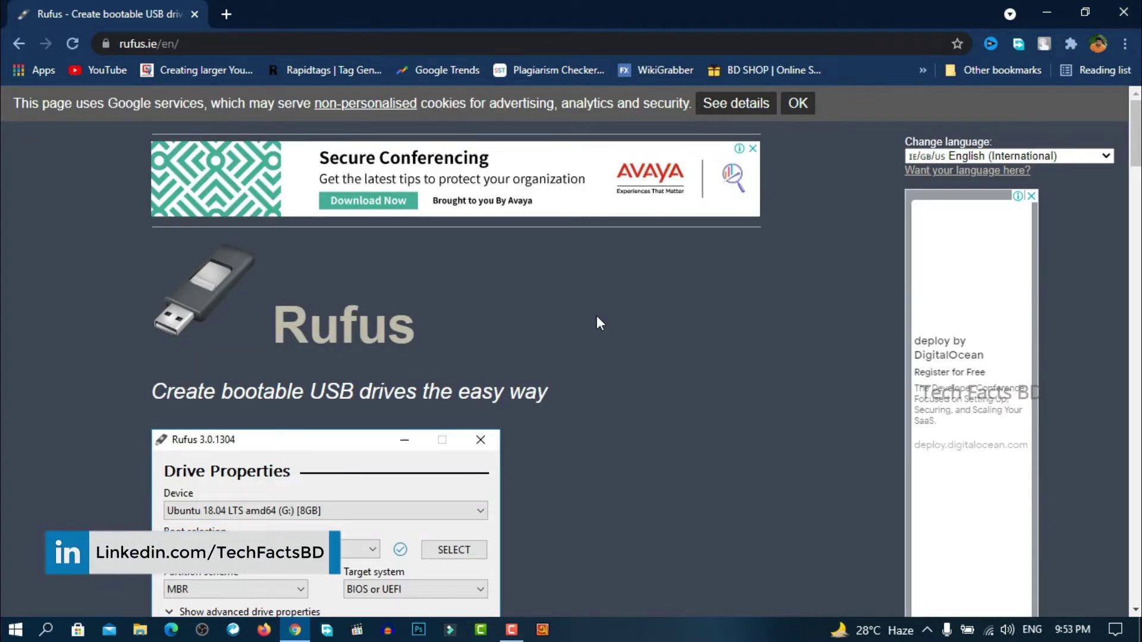
scroll(658, 337, down, 5)
scroll(660, 342, down, 10)
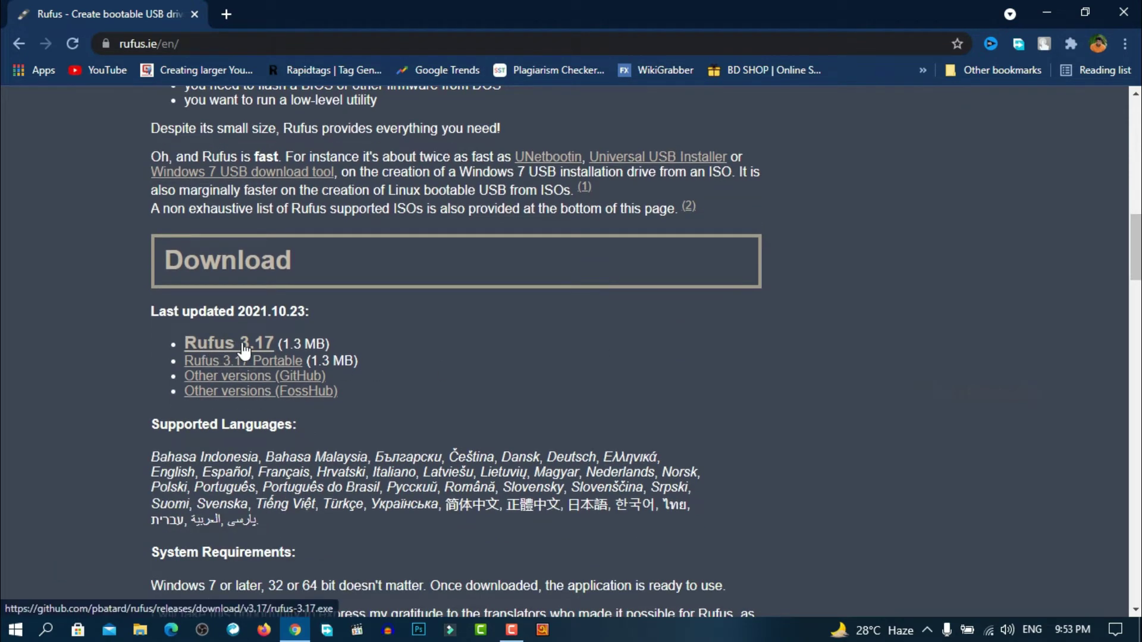
click(241, 345)
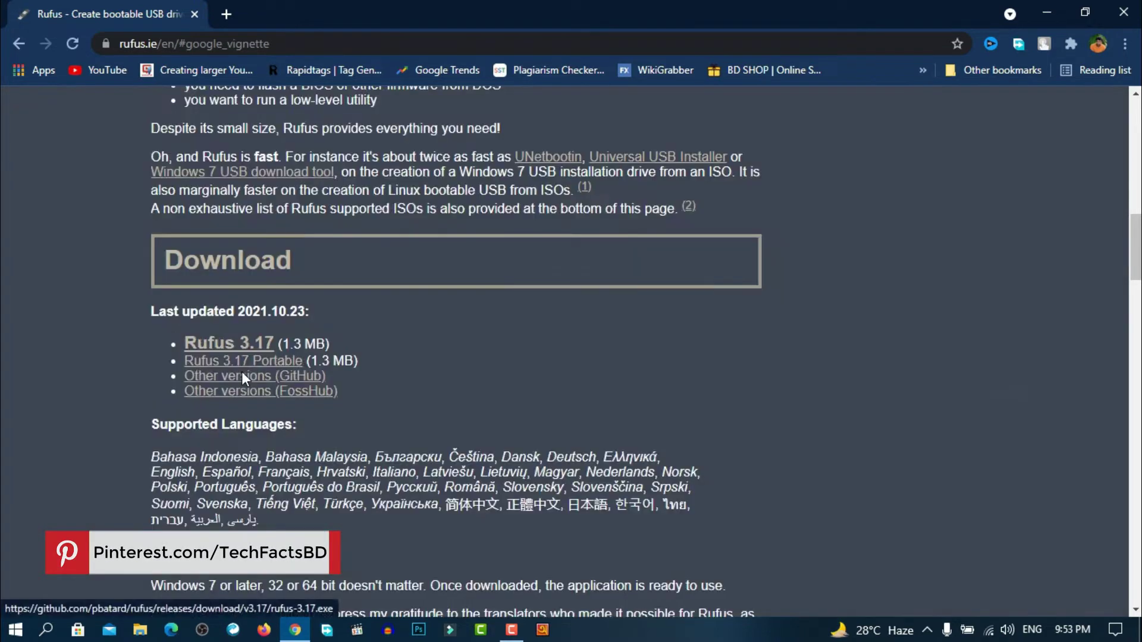
Search Google for "windows 11" in a new browser tab and open Microsoft's Download Windows 11 page
scroll(579, 315, up, 4)
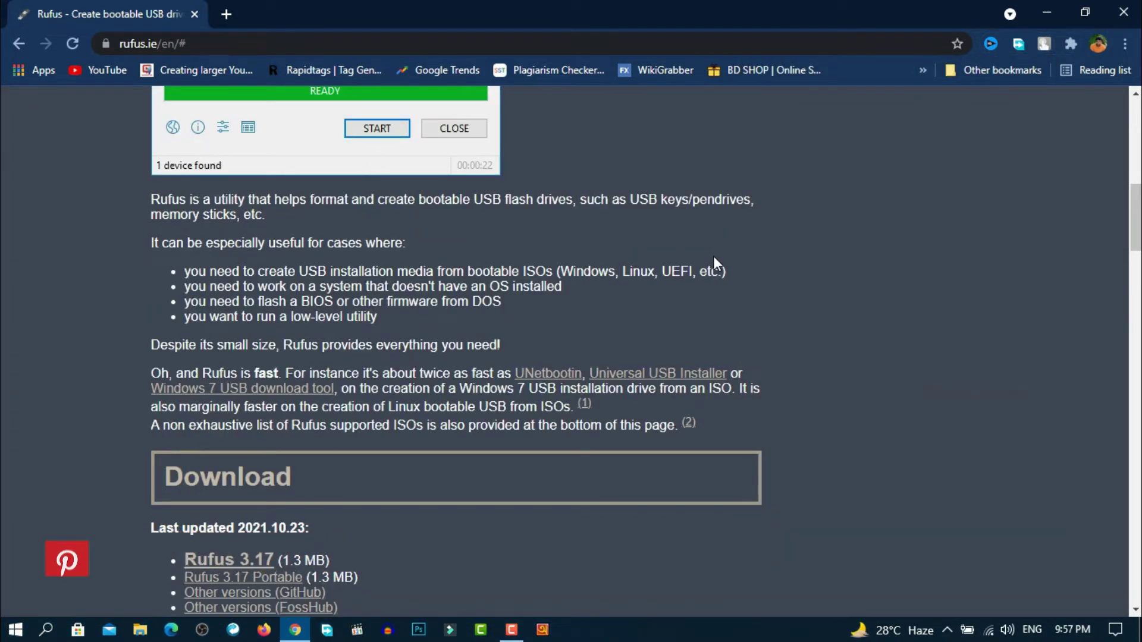
click(227, 14)
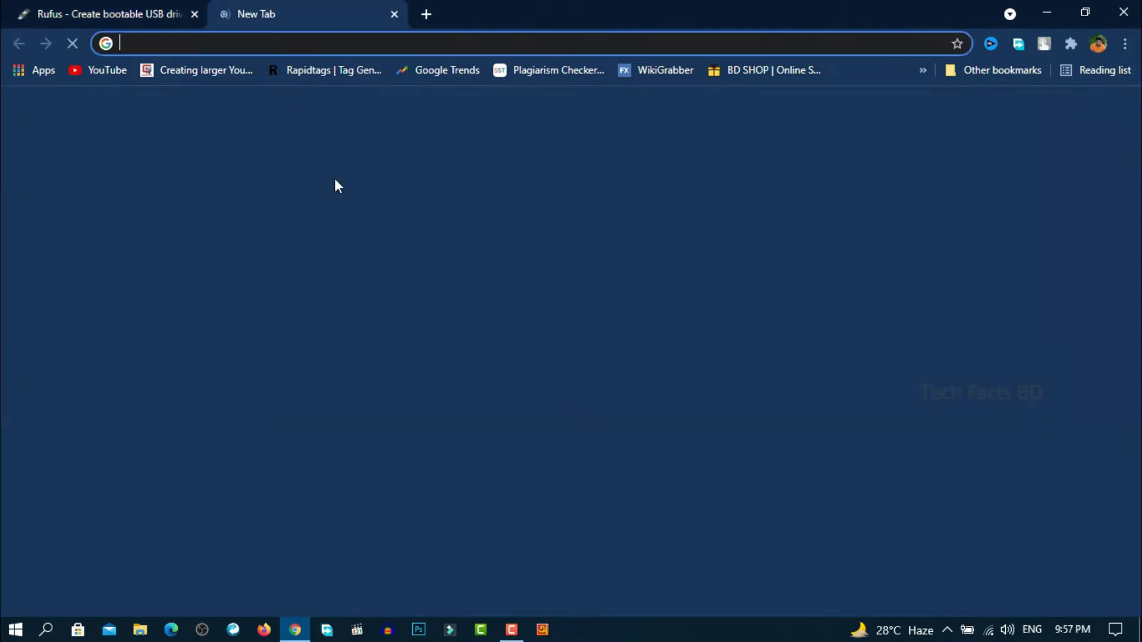
click(483, 345)
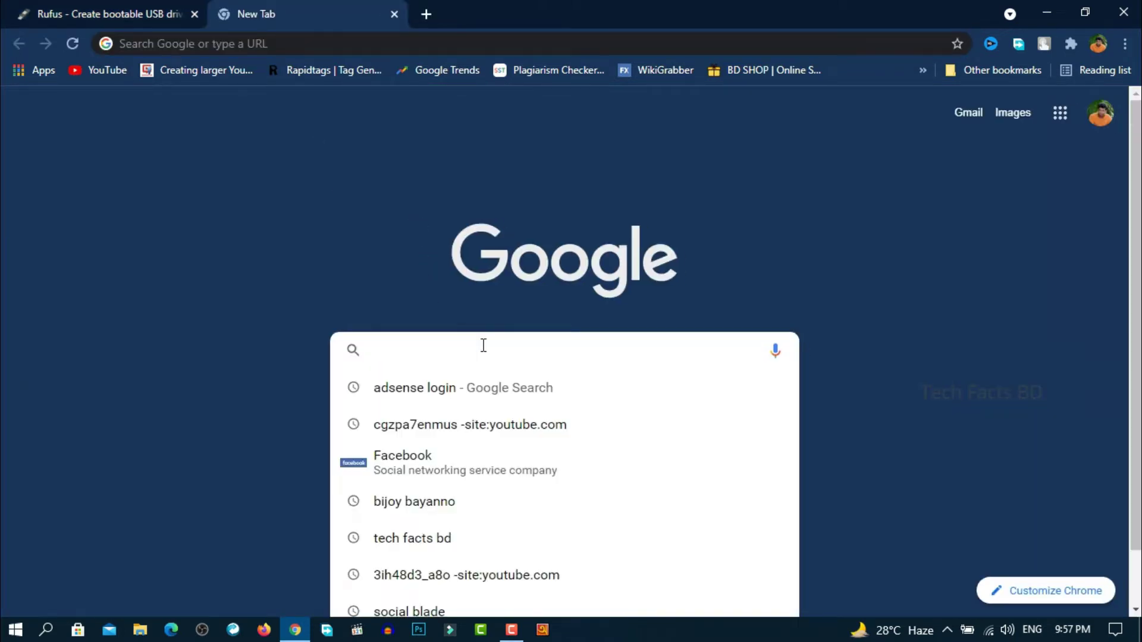
text(windows)
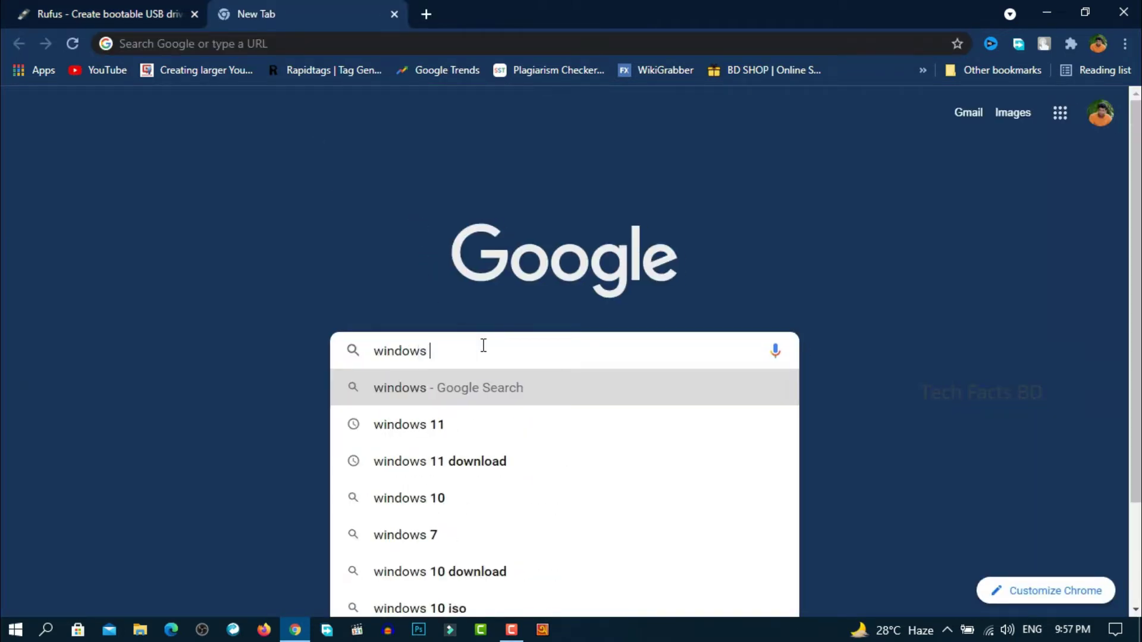
text( 11)
key(Return)
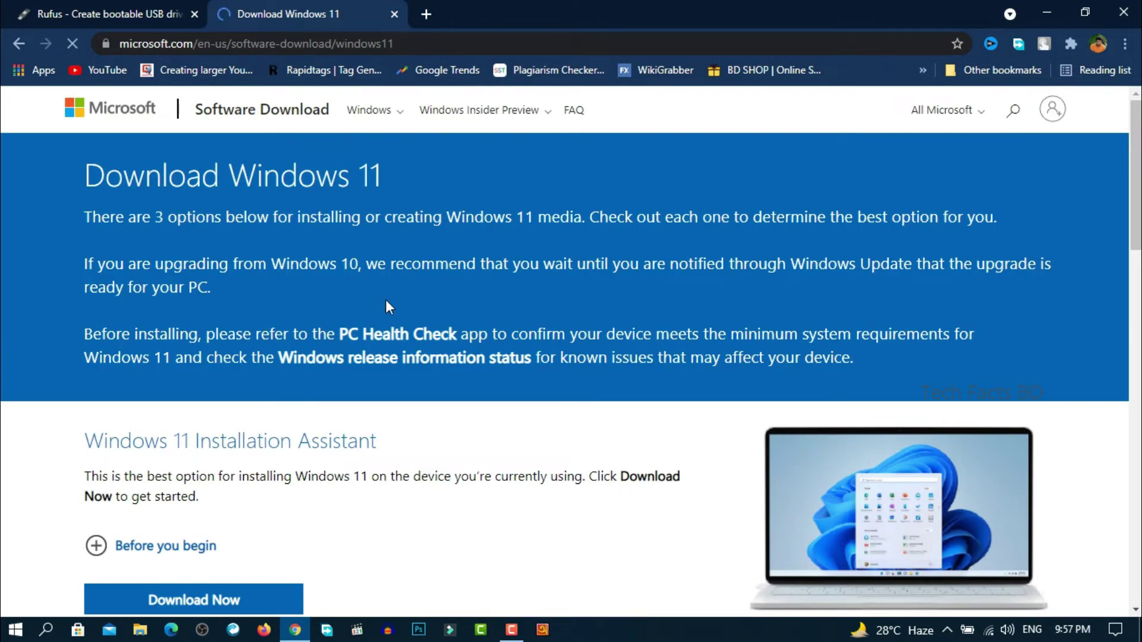
Choose Windows 11 as the disk image (ISO) to download and submit the selection
scroll(380, 307, down, 5)
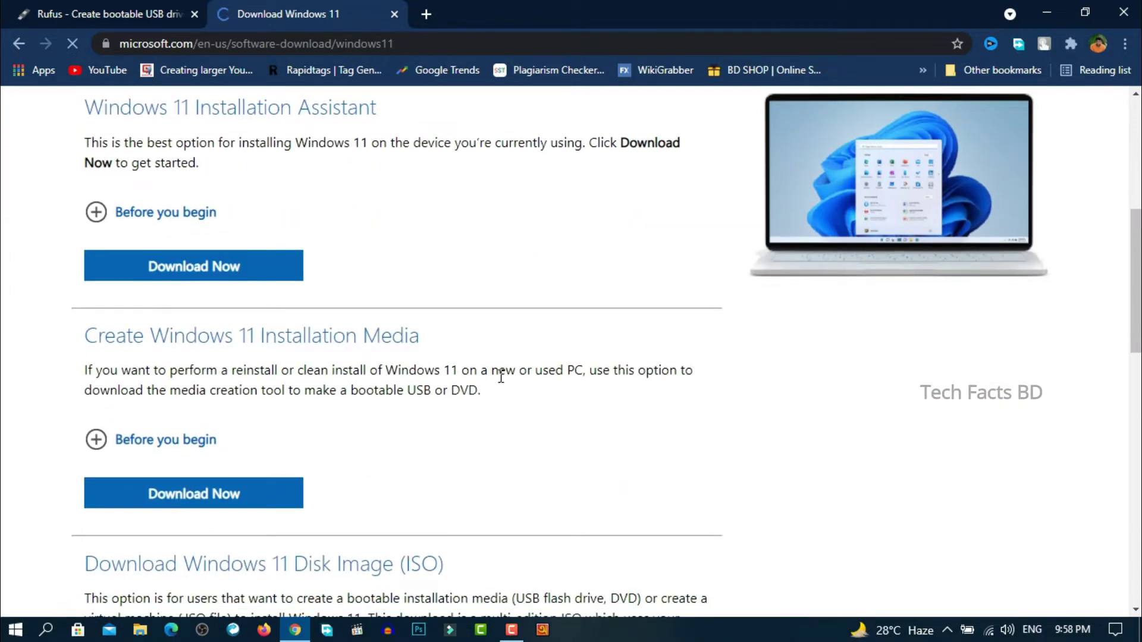
scroll(383, 361, down, 3)
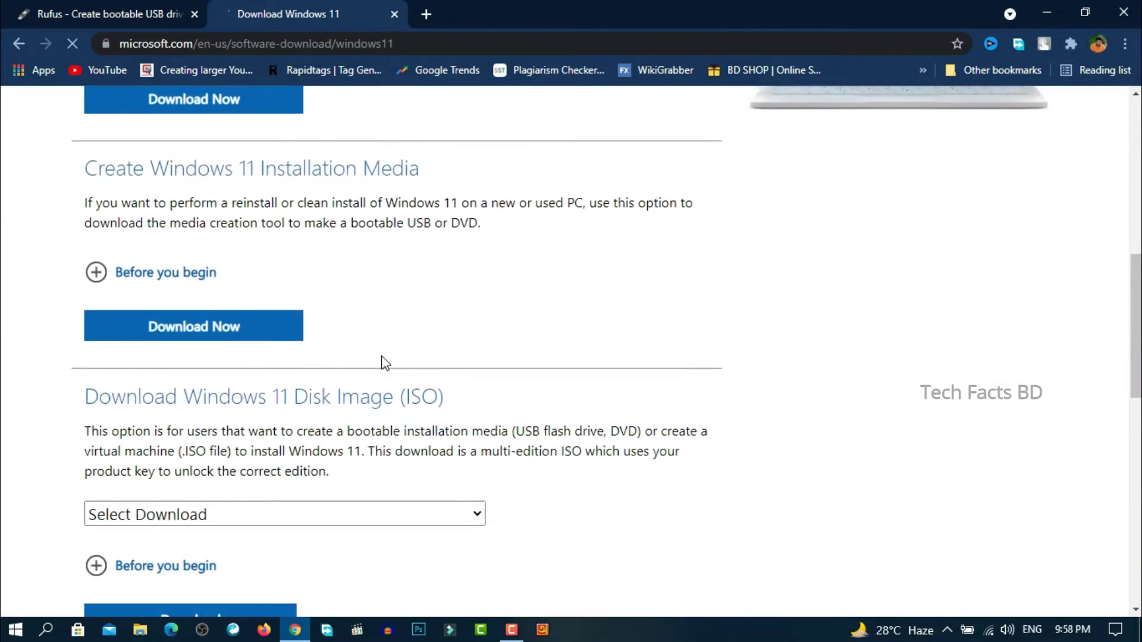
scroll(383, 362, up, 5)
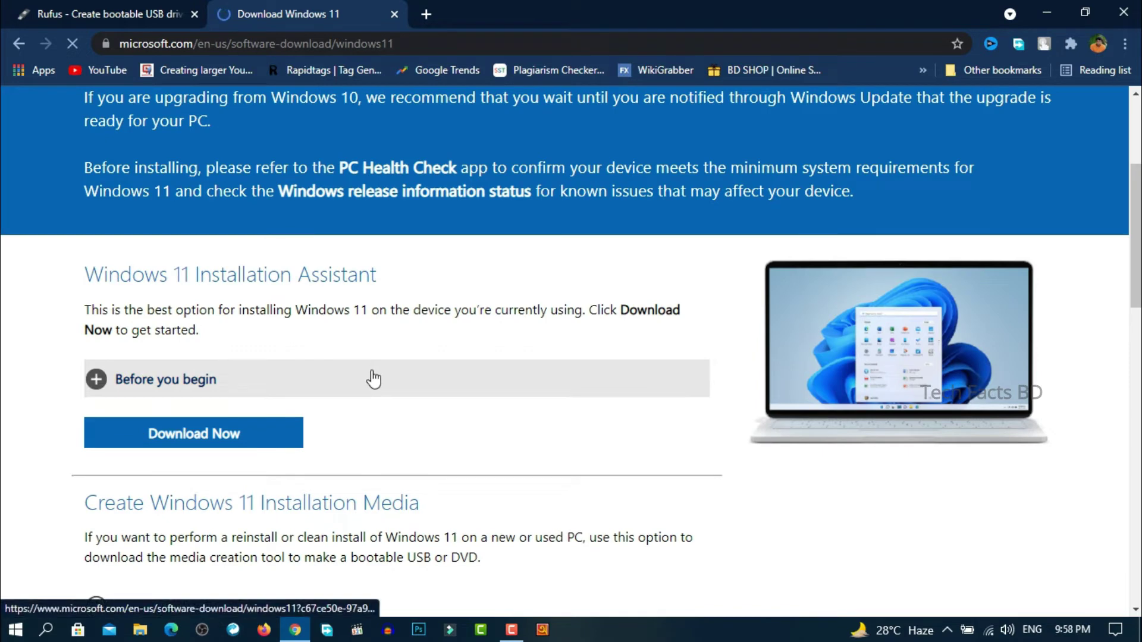
scroll(412, 320, down, 5)
click(245, 337)
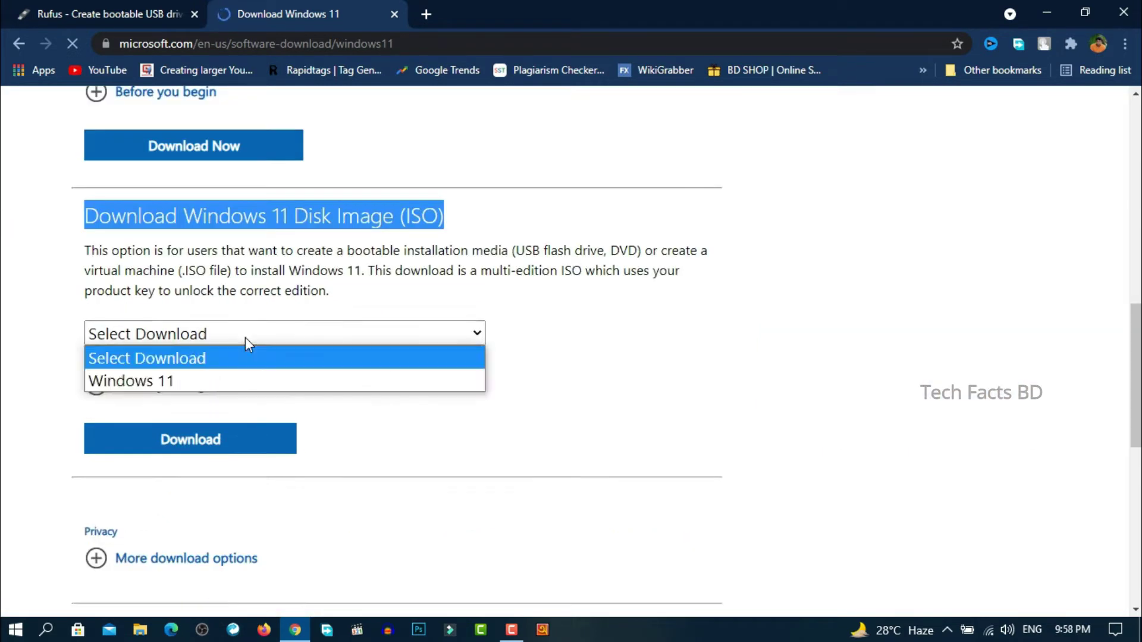
click(170, 381)
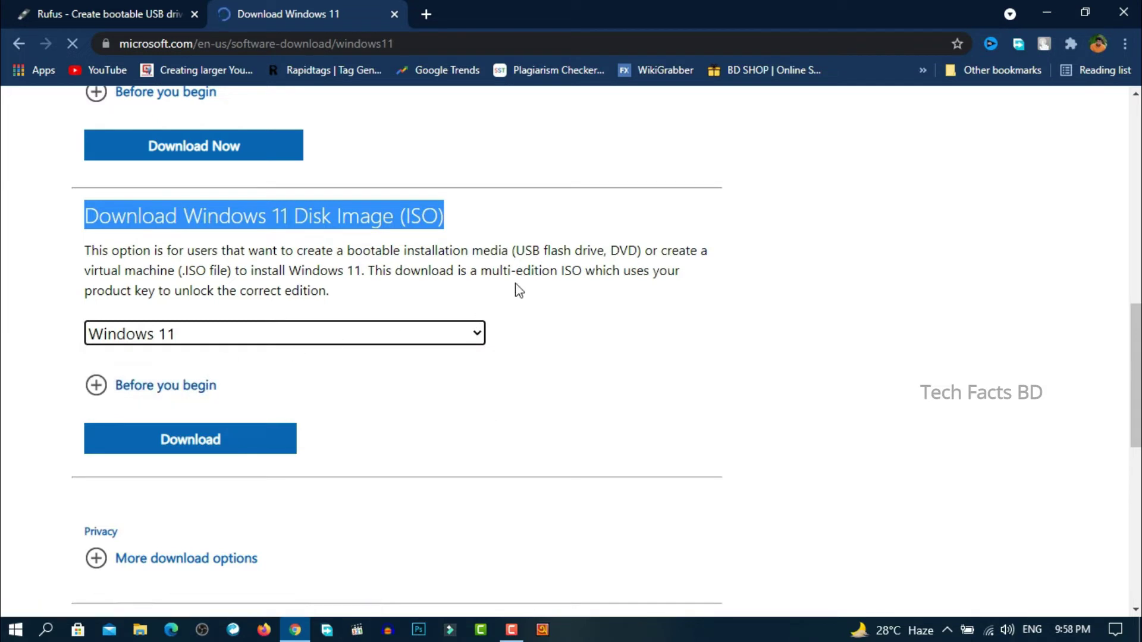
click(181, 440)
Choose English as the product language for the Windows 11 ISO and confirm it
scroll(351, 297, up, 3)
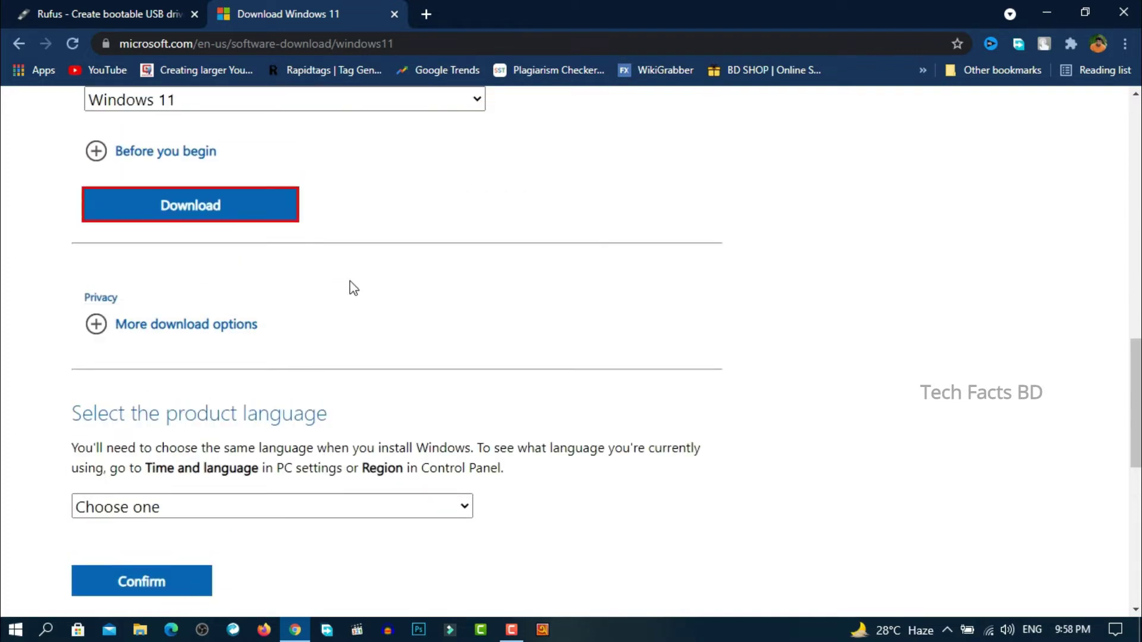
scroll(247, 272, down, 3)
click(415, 344)
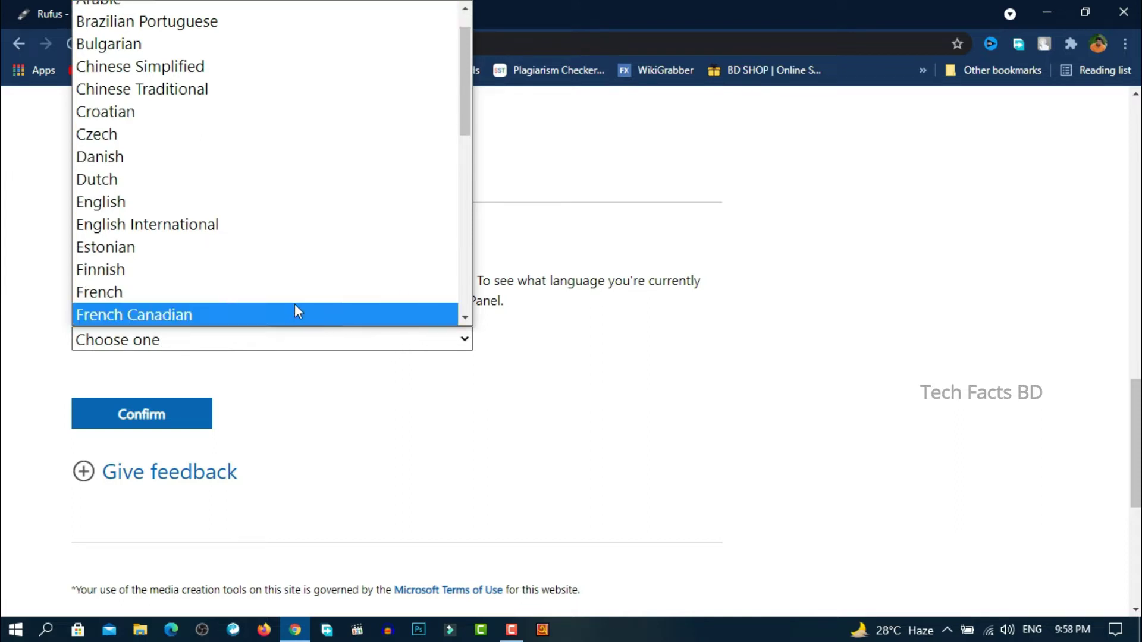
click(140, 202)
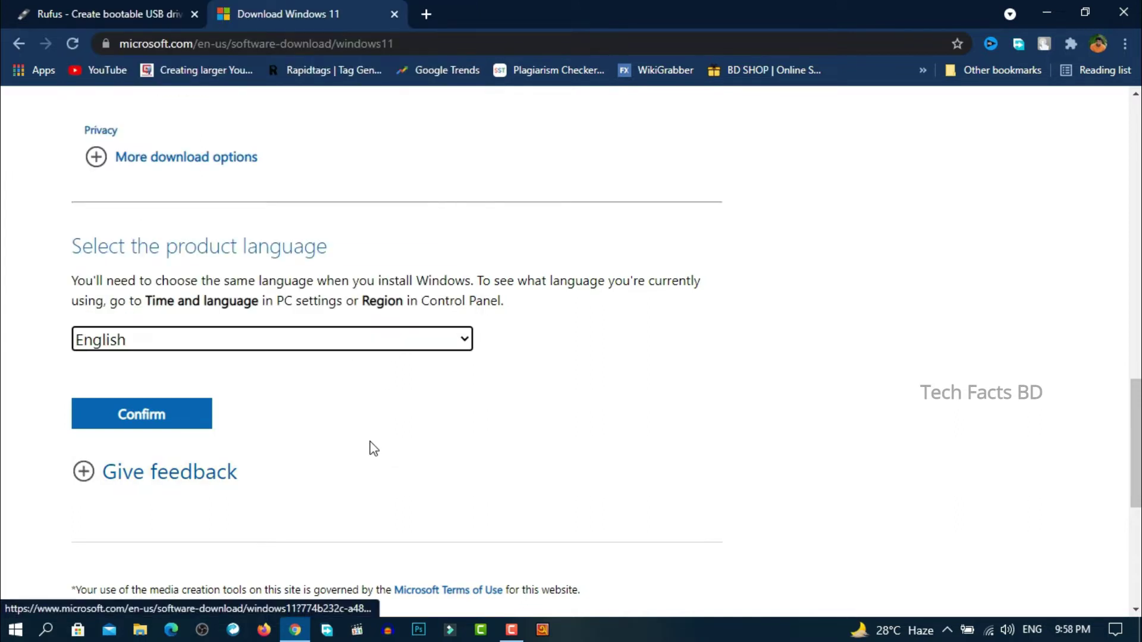
click(181, 416)
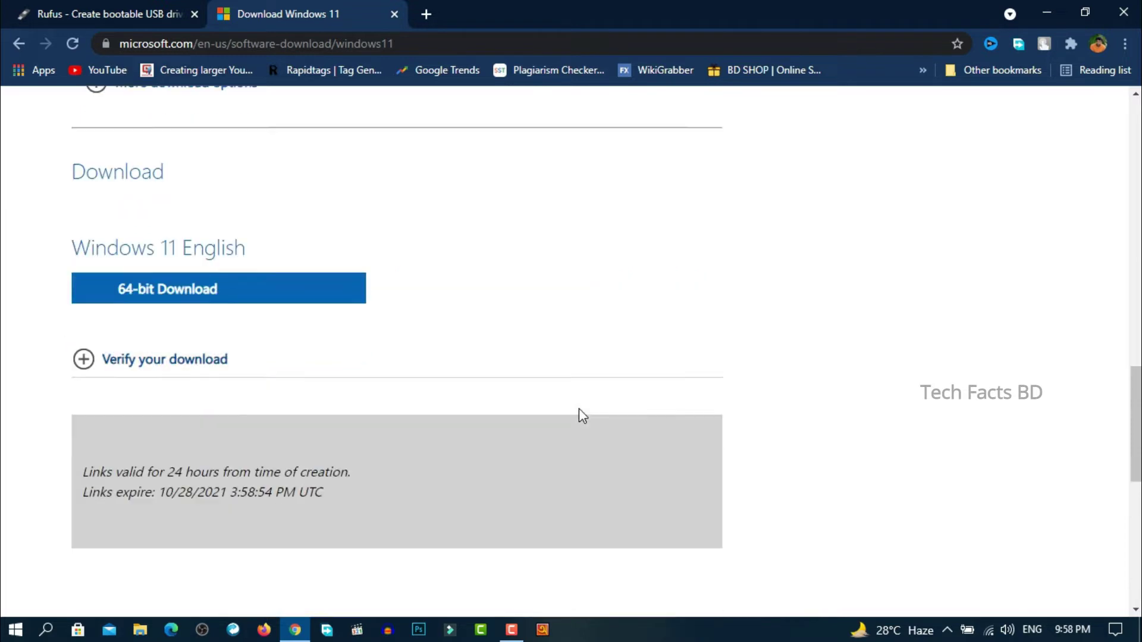
Start the 64-bit Windows 11 English download, saving Win11_English_x64.iso to the Downloads folder with Free Download Manager
scroll(558, 408, up, 3)
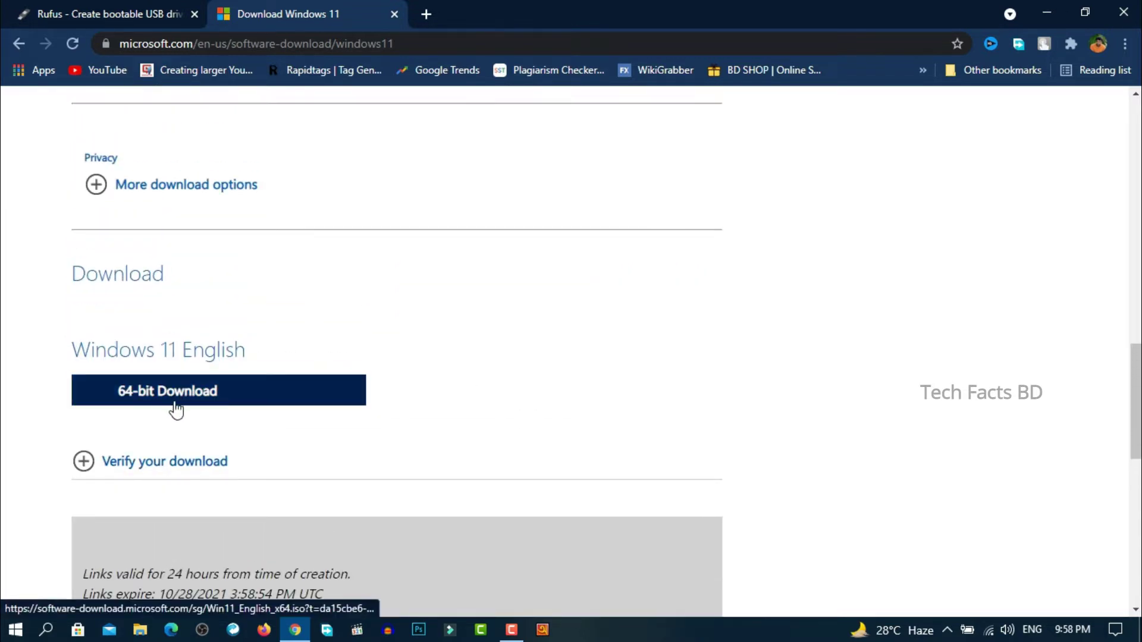
click(190, 406)
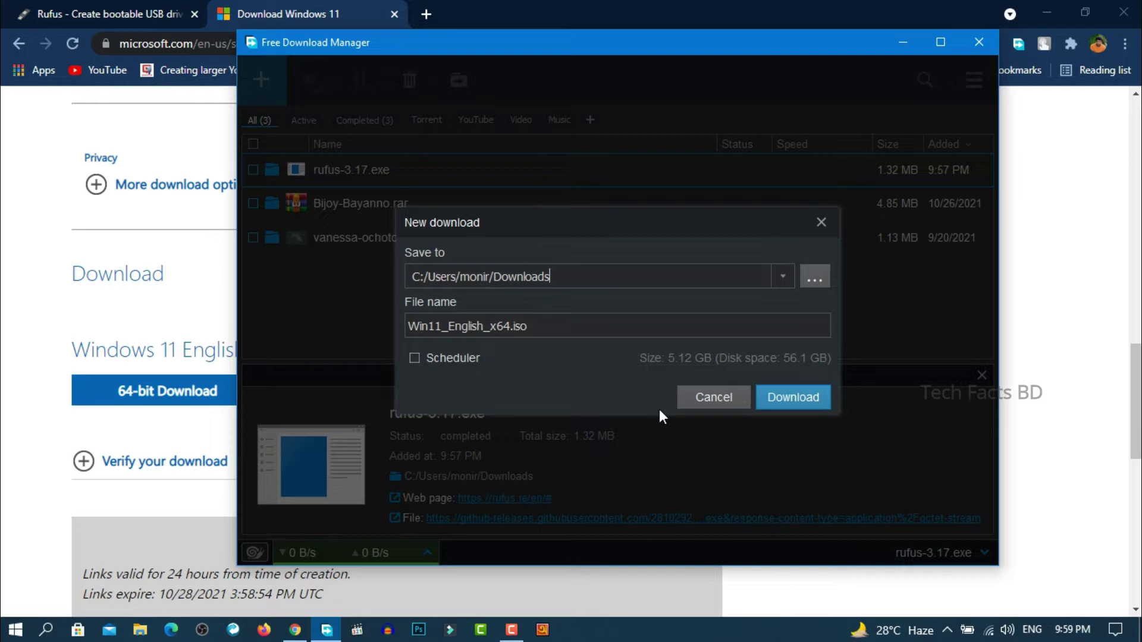
click(795, 411)
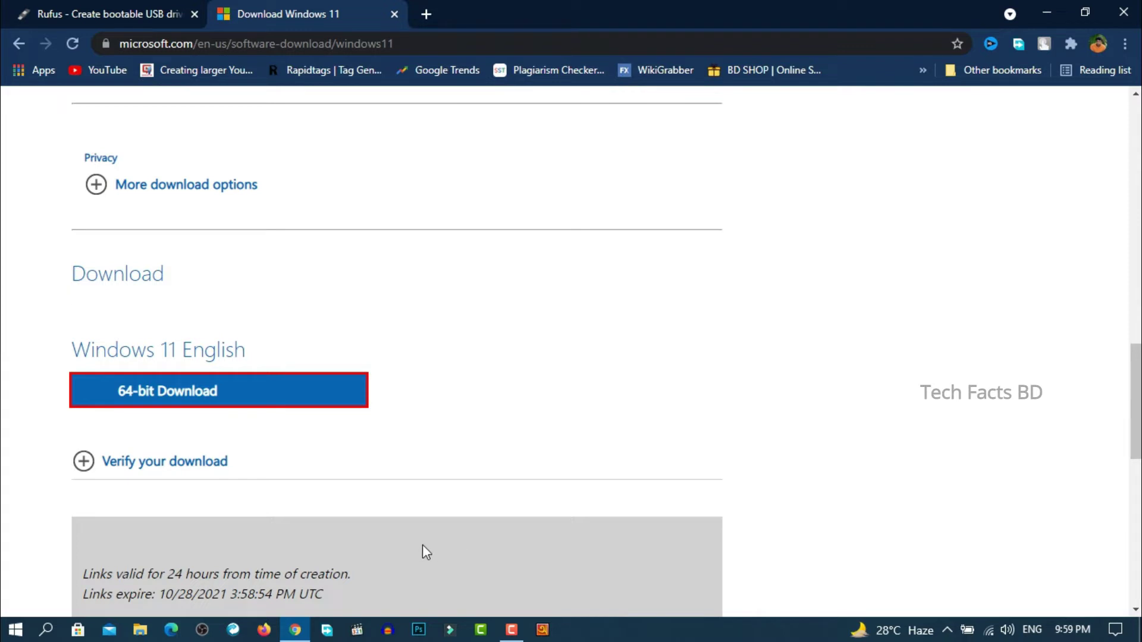
Check the Win11_English_x64.iso download in Free Download Manager, and close both the download manager and Chrome
click(326, 630)
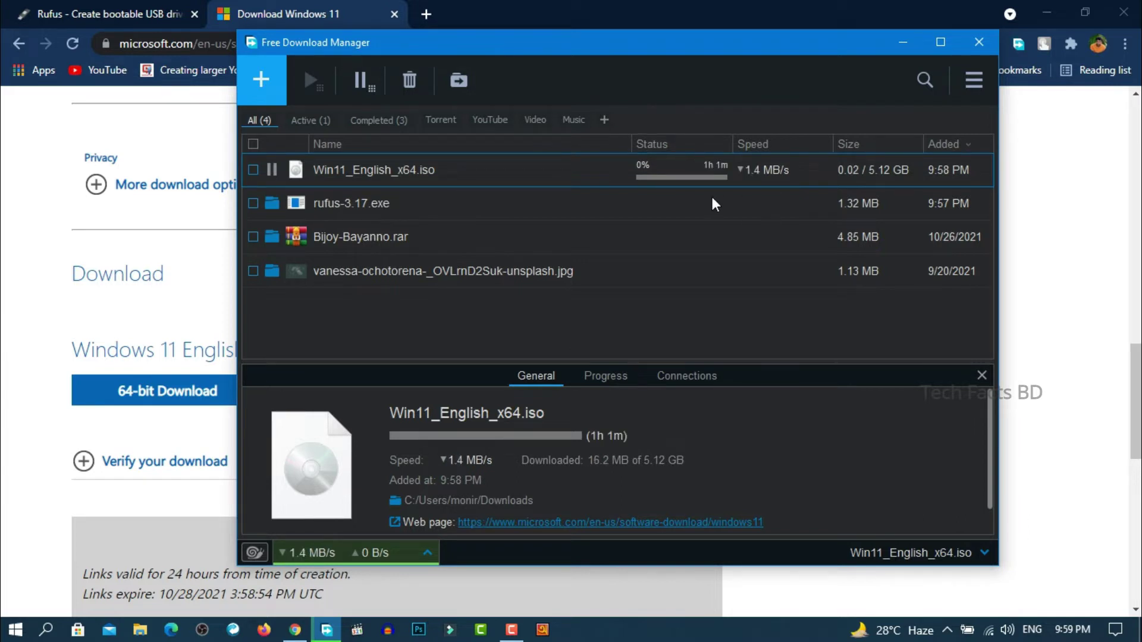
click(900, 45)
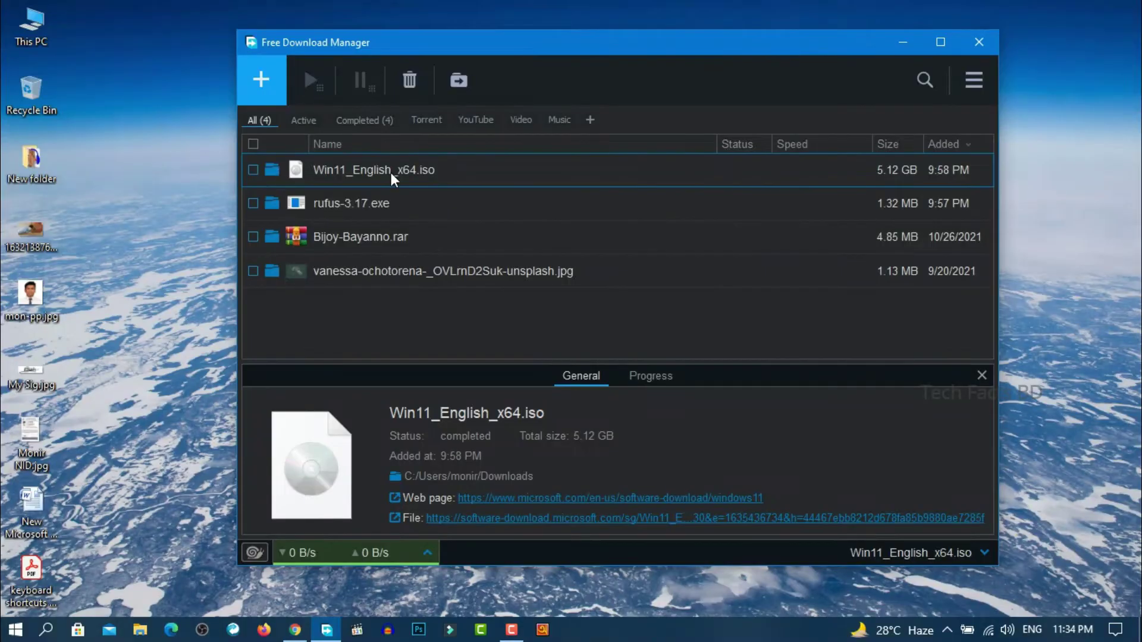
click(983, 42)
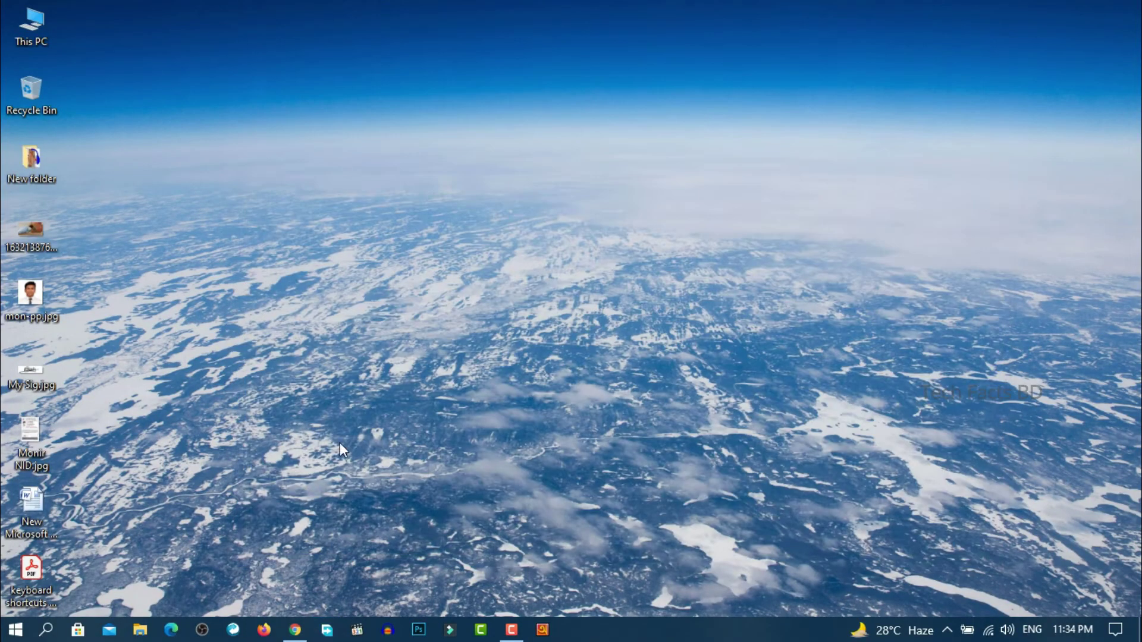
click(295, 630)
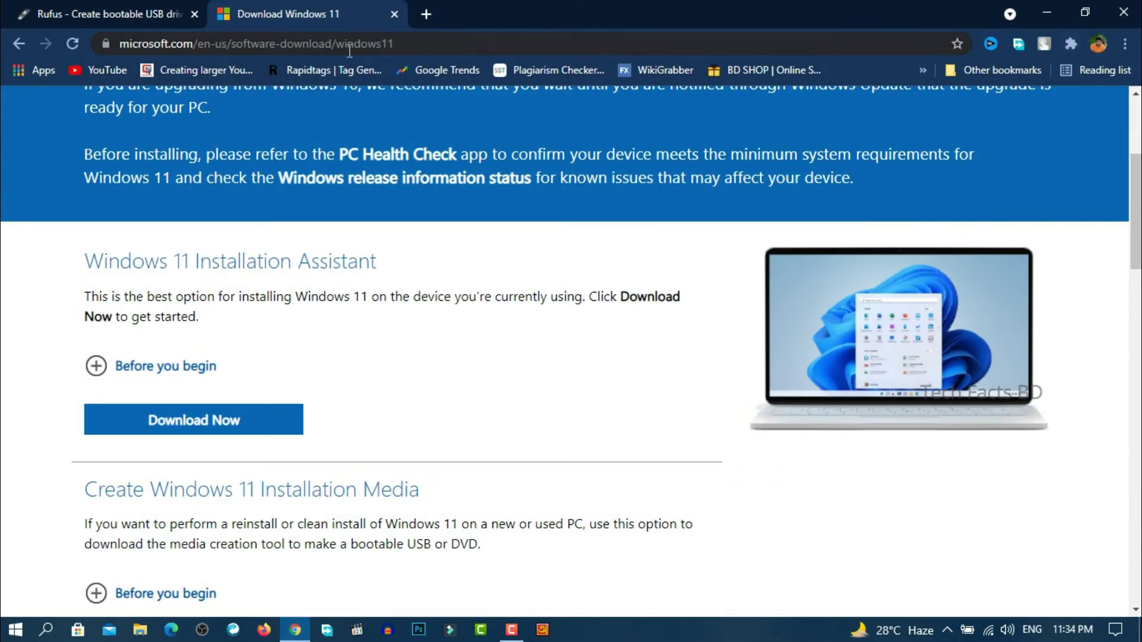
click(1123, 12)
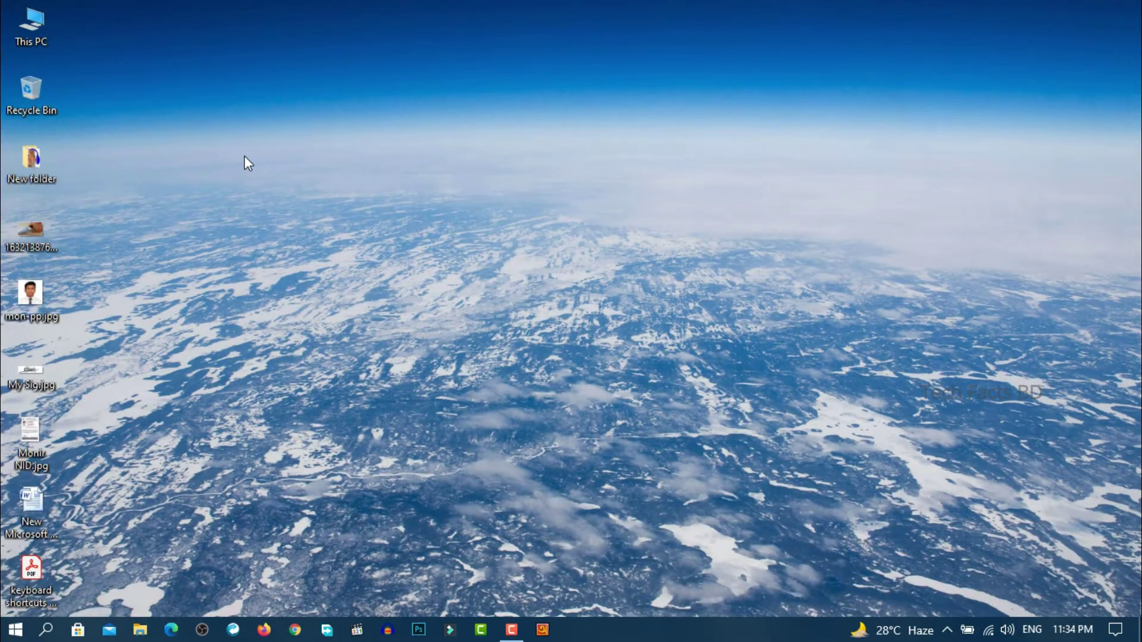
Open the Downloads folder in File Explorer and run rufus-3.17.exe as administrator
double_click(42, 34)
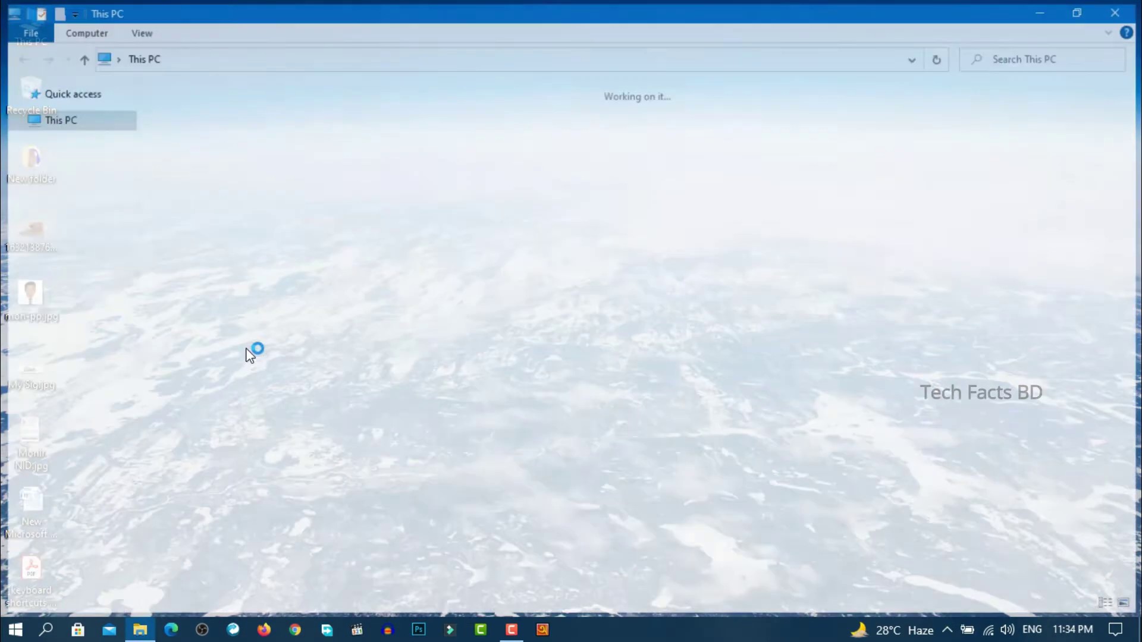
click(82, 233)
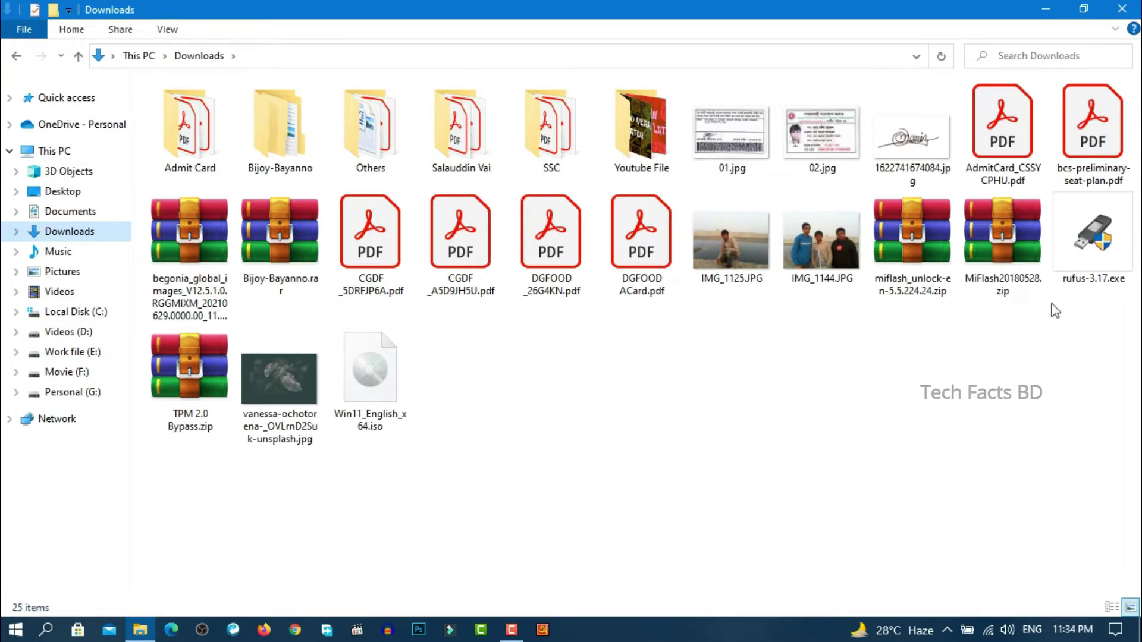
mouse_move(1088, 251)
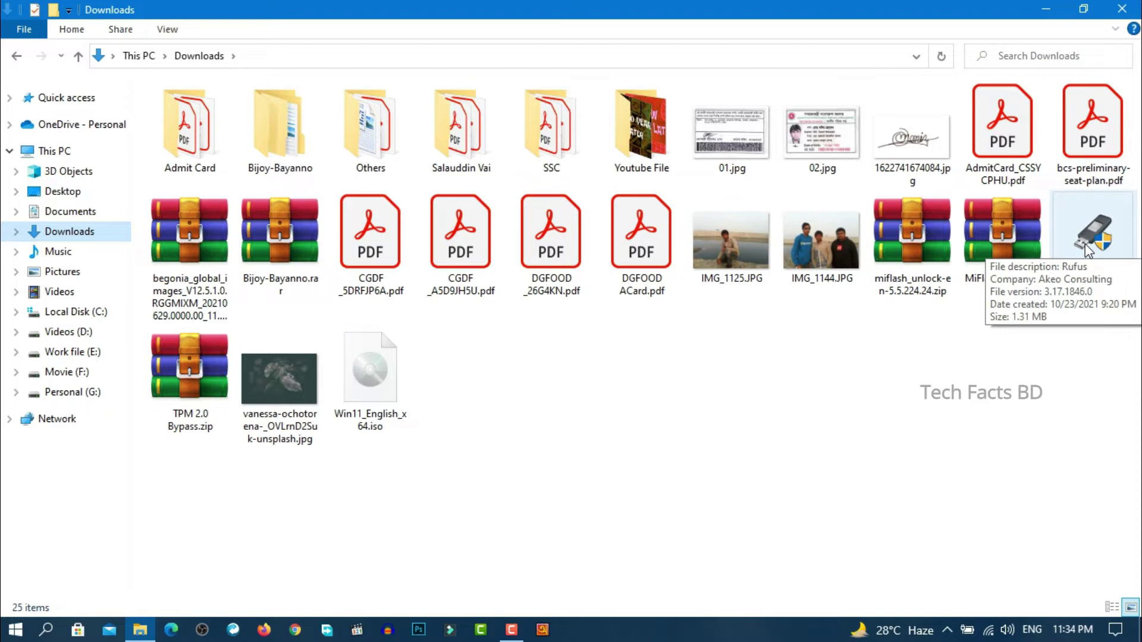
click(1086, 249)
right_click(1084, 244)
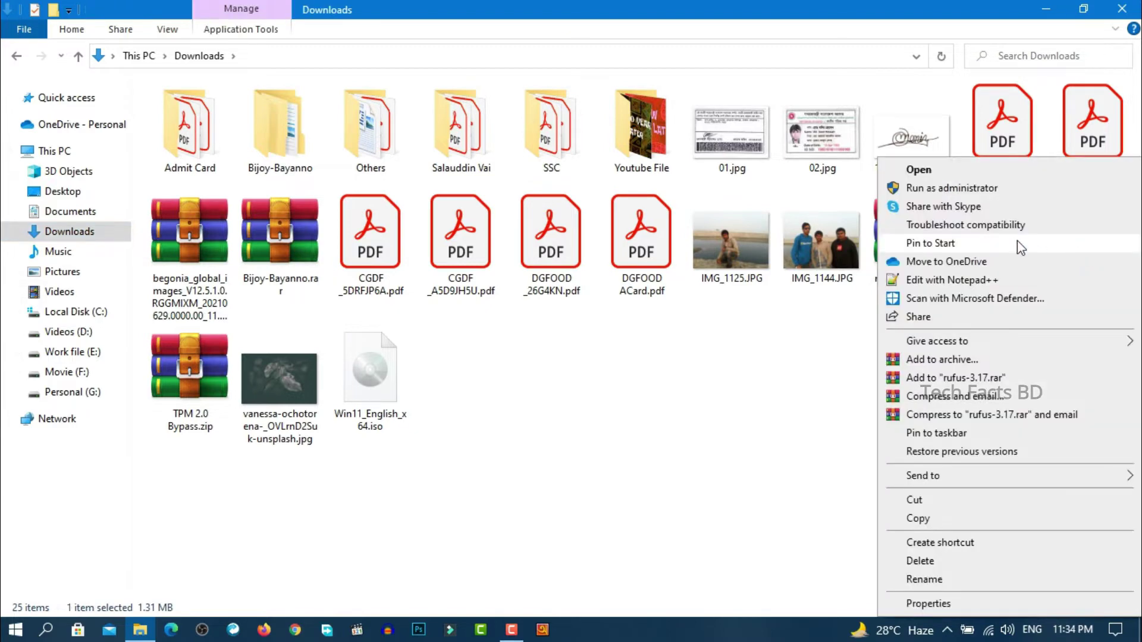
click(950, 188)
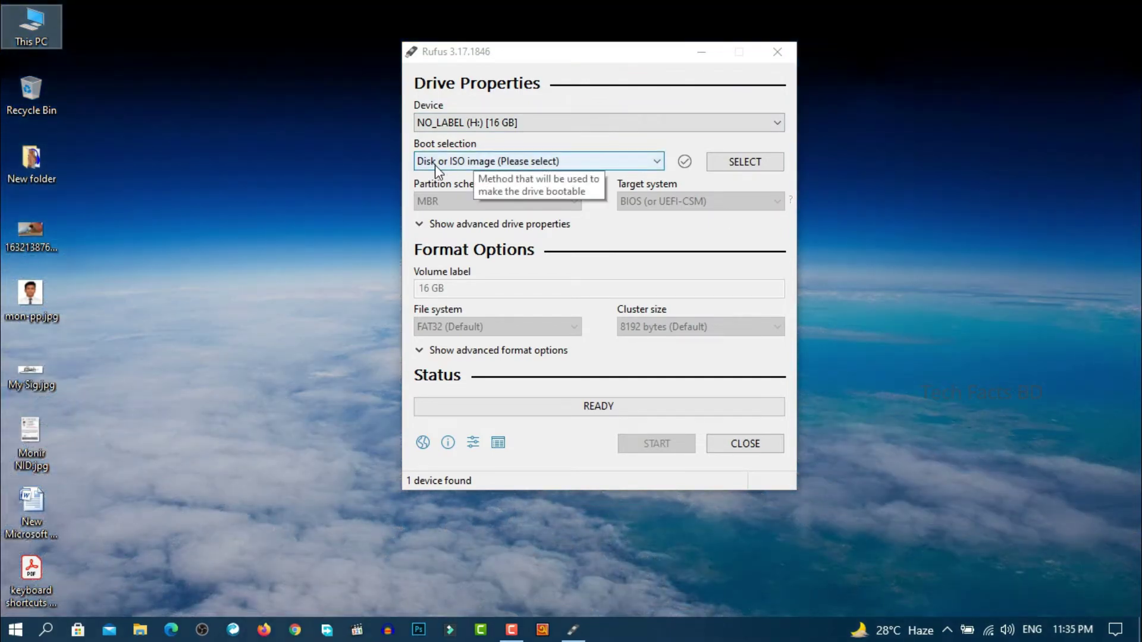
Load Win11_English_x64.iso from the Downloads folder as the Rufus boot image
click(749, 172)
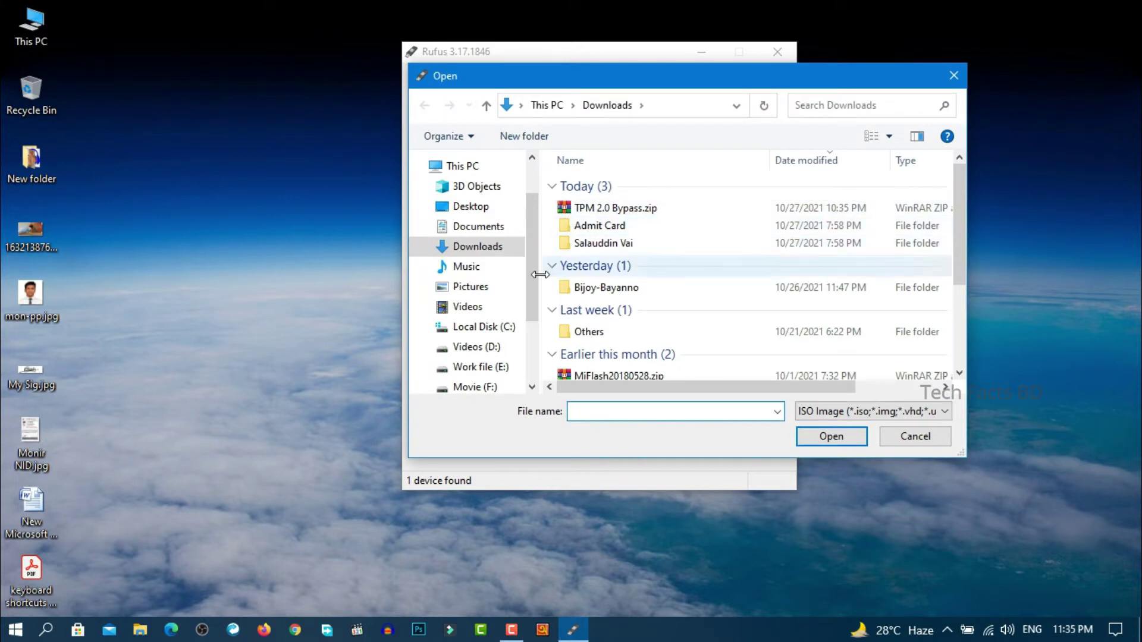
scroll(648, 264, down, 2)
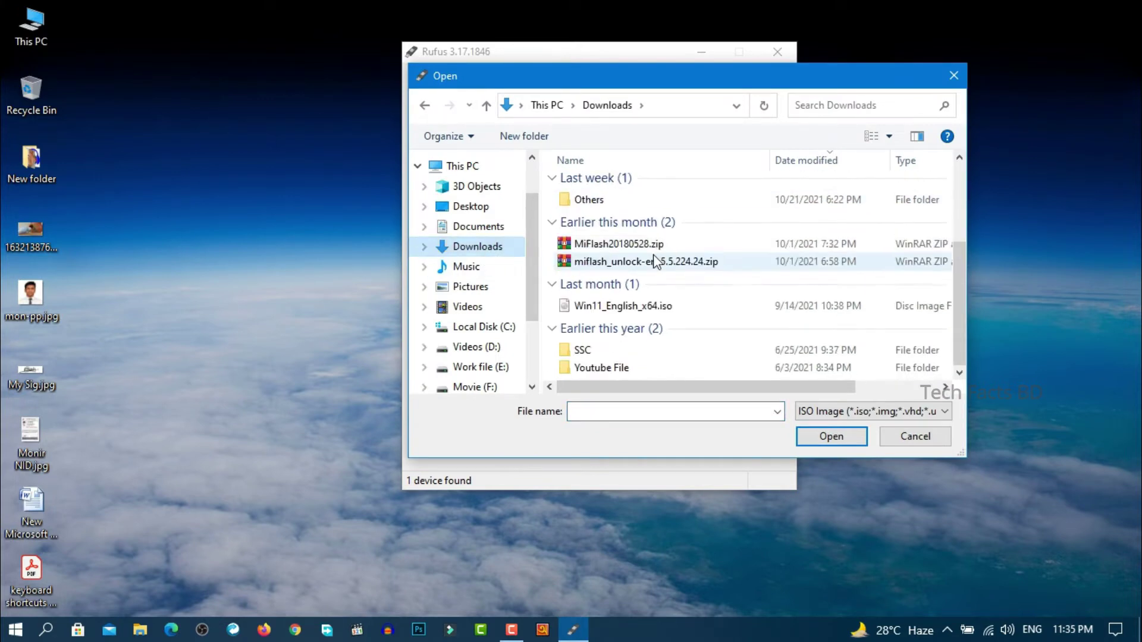
scroll(654, 259, up, 2)
scroll(654, 257, down, 2)
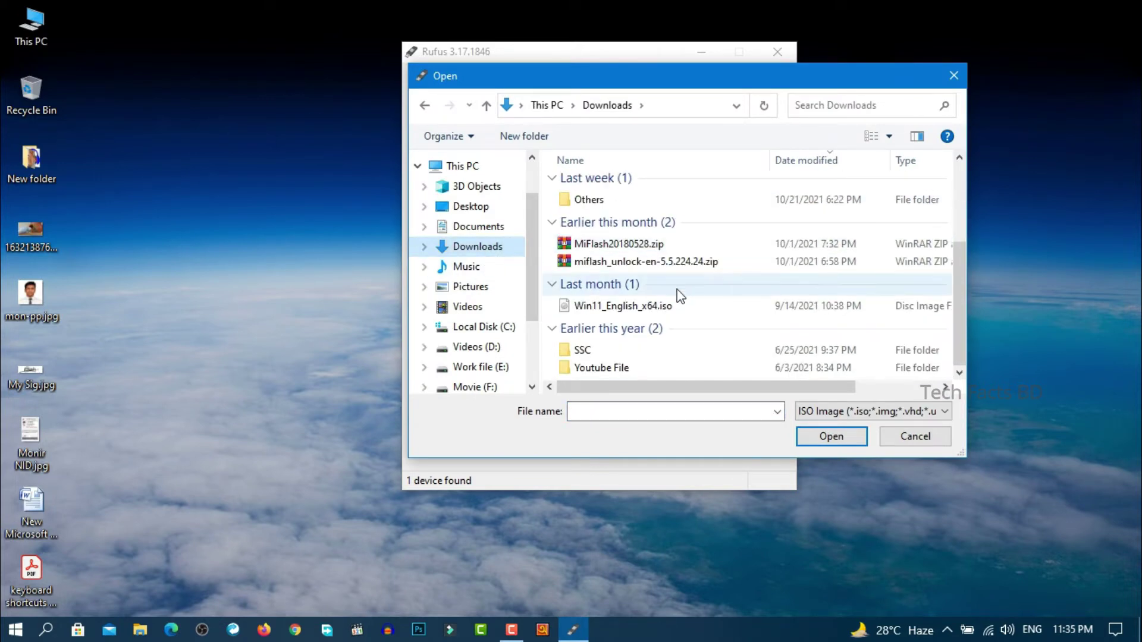
click(632, 308)
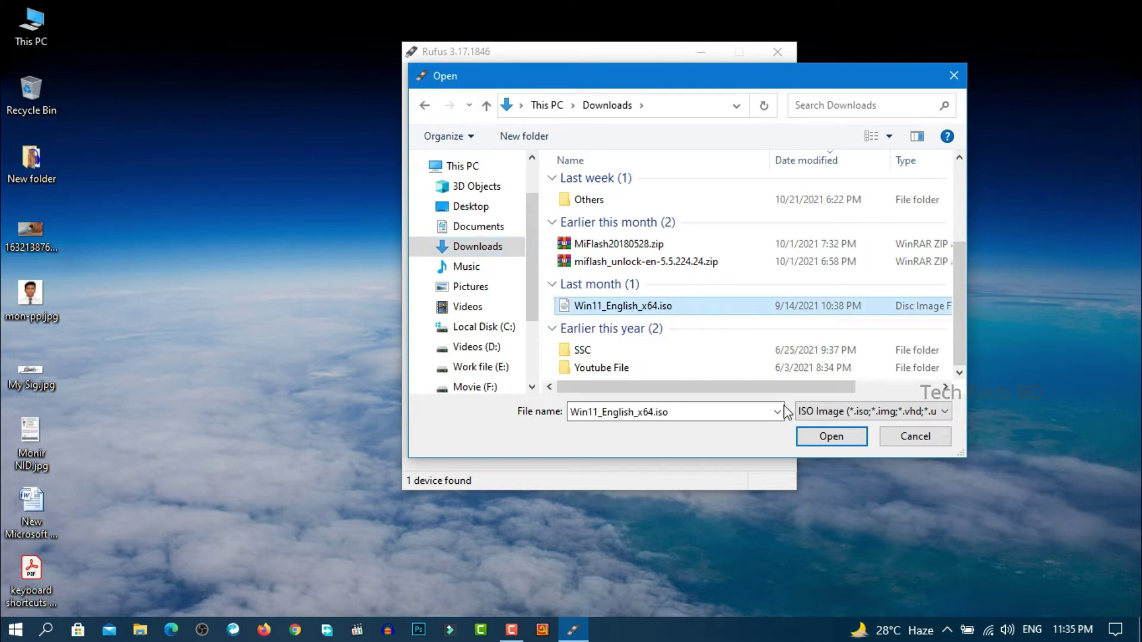
click(815, 436)
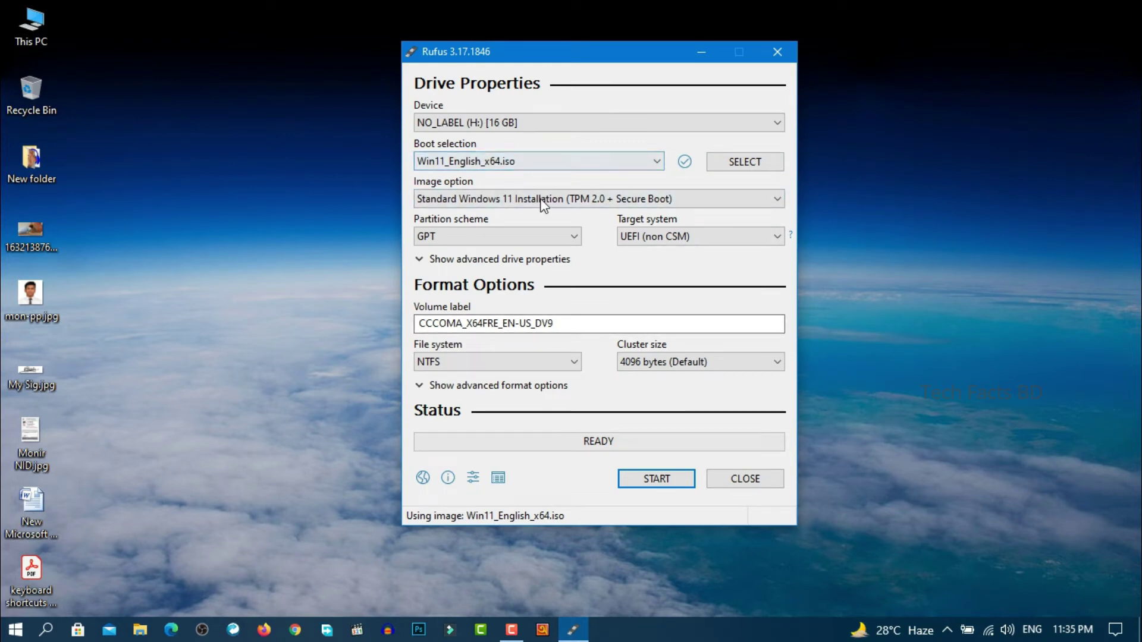
Set the image option to Extended Windows 11 Installation (no TPM / no Secure Boot)
click(544, 235)
click(547, 240)
click(726, 202)
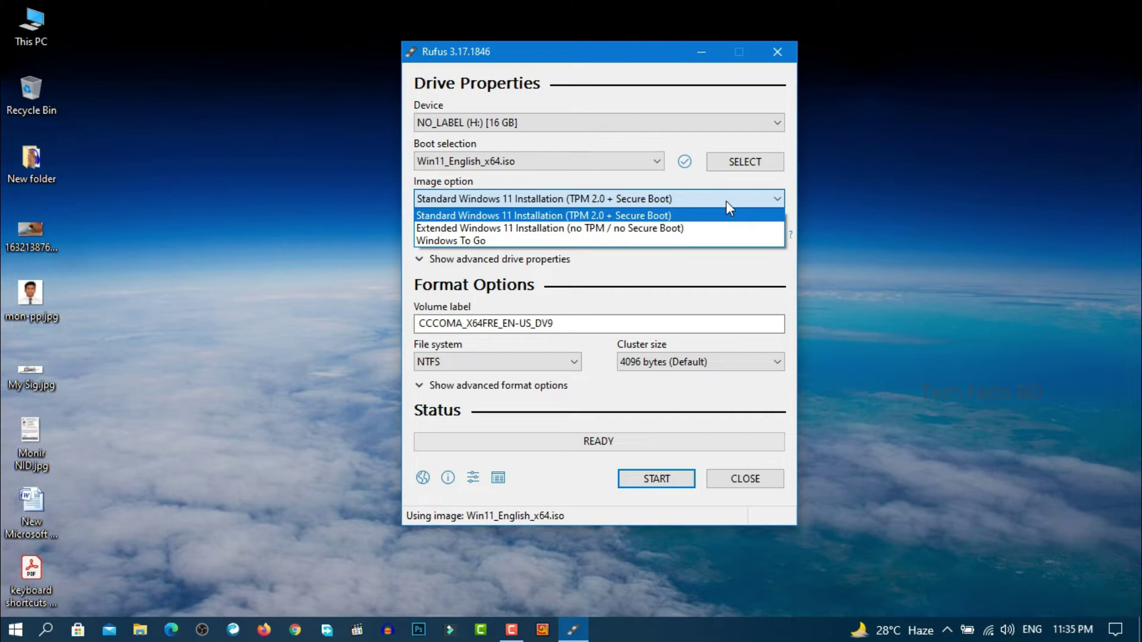
click(625, 262)
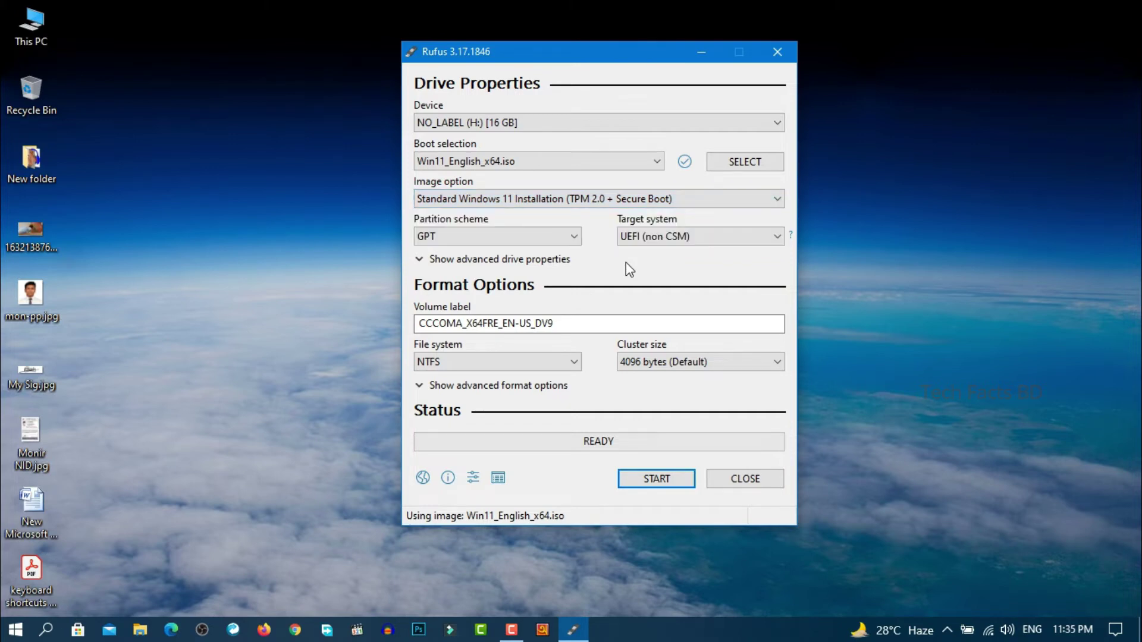
click(622, 201)
click(618, 227)
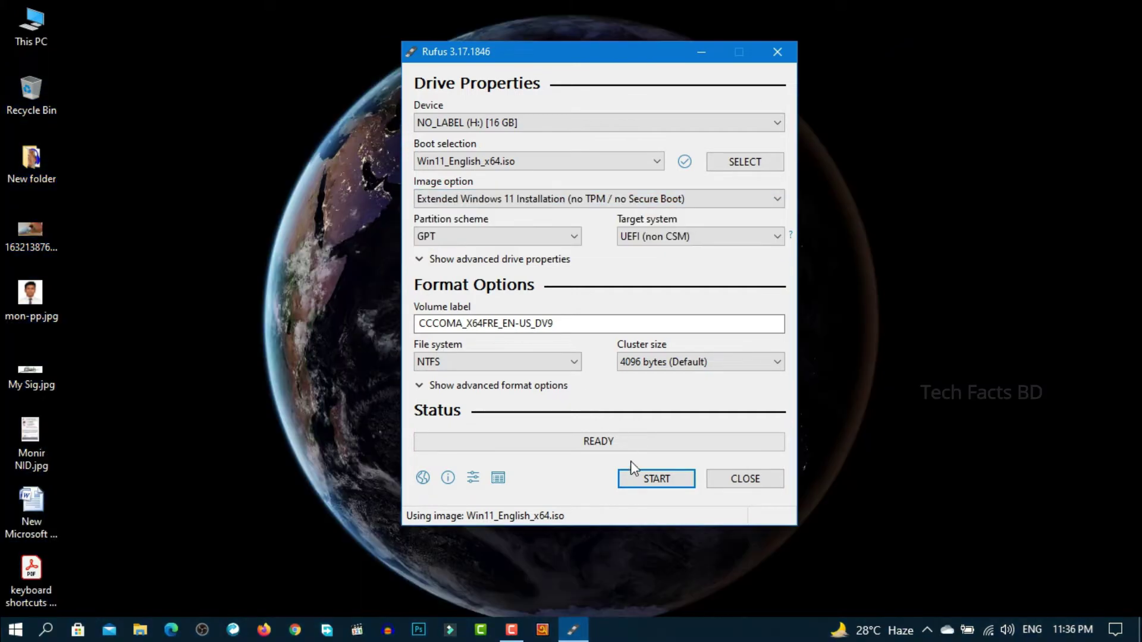
Write the Windows 11 image to the 16 GB USB drive, accepting the erasure of its data, and close Rufus when done
click(654, 477)
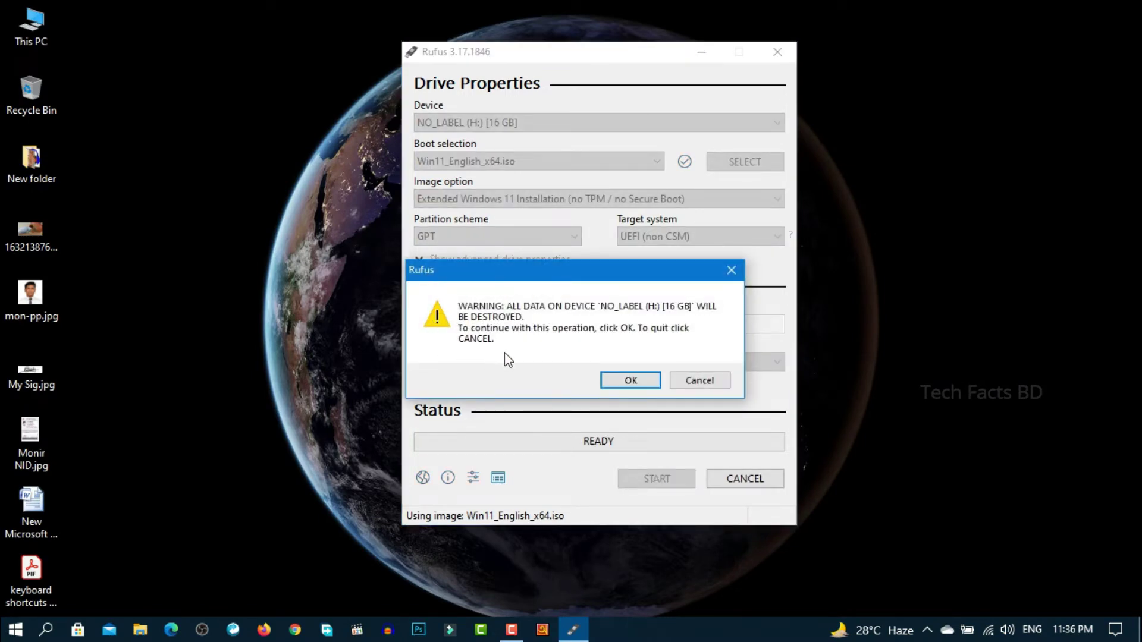
click(615, 383)
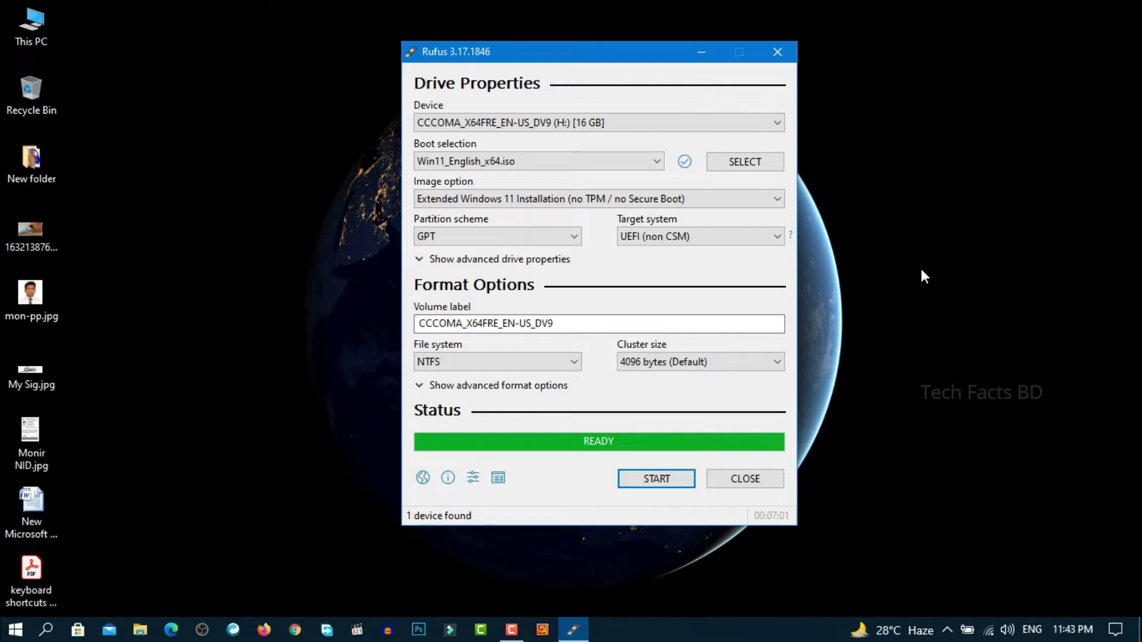
click(772, 481)
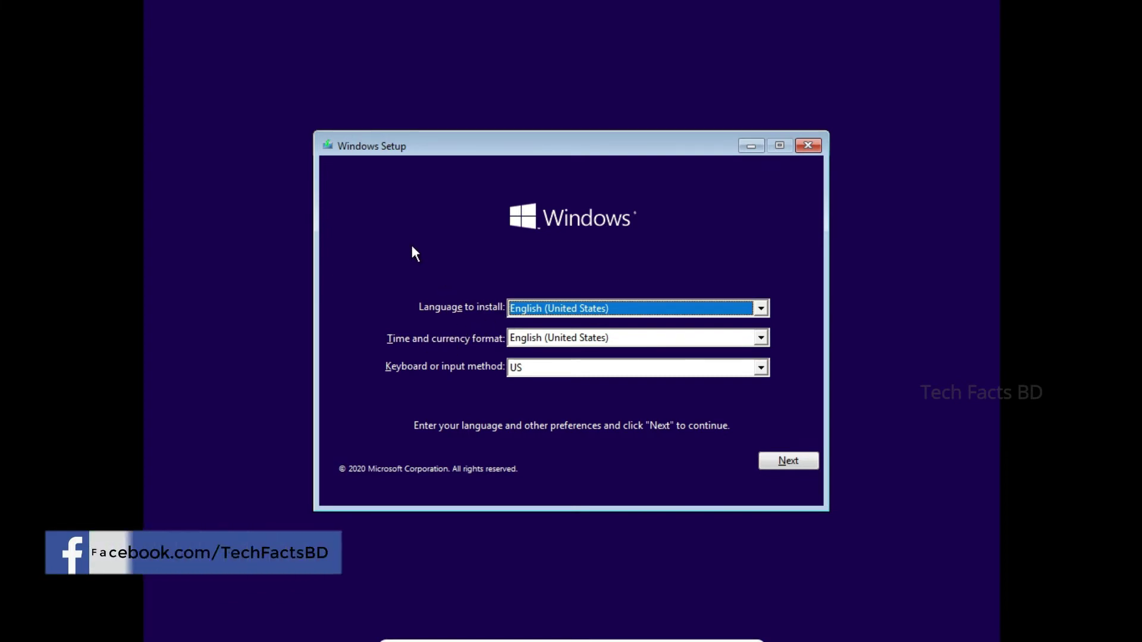
In Windows Setup, keep English (United States) with the US keyboard and start the installation
click(783, 459)
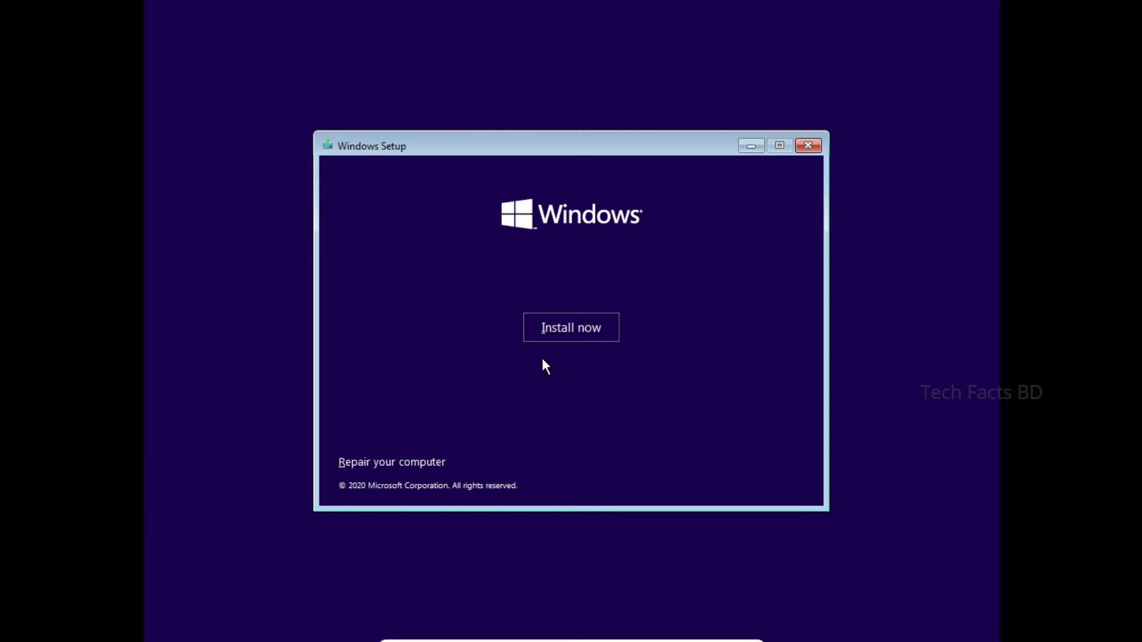
click(573, 329)
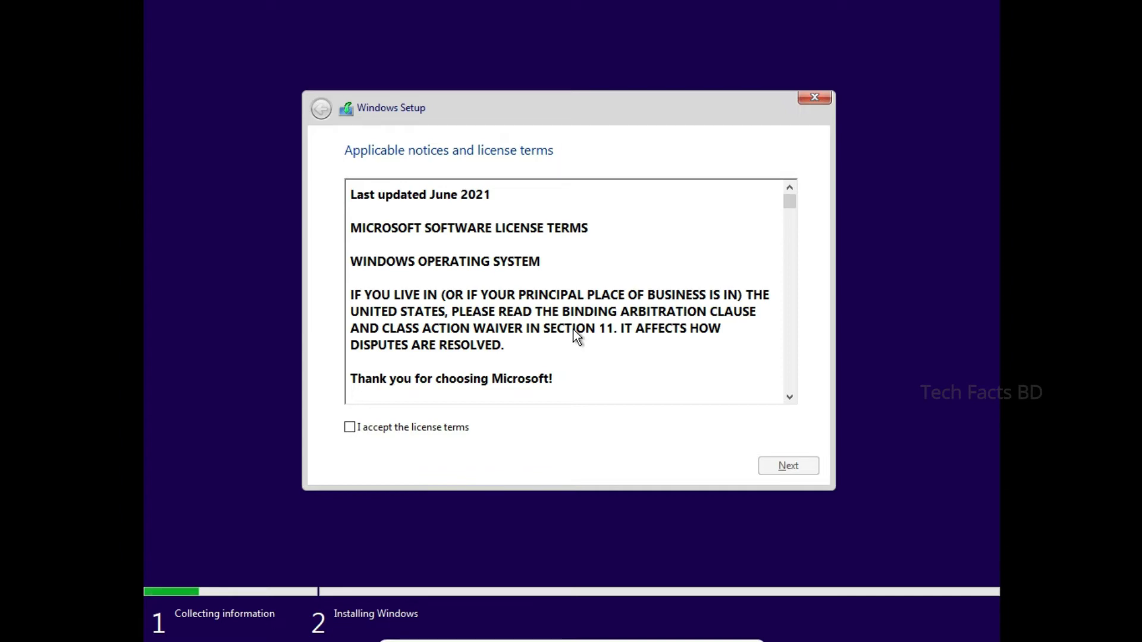
Review and accept the Microsoft software license terms, continuing to the choice of installation type
scroll(419, 264, down, 5)
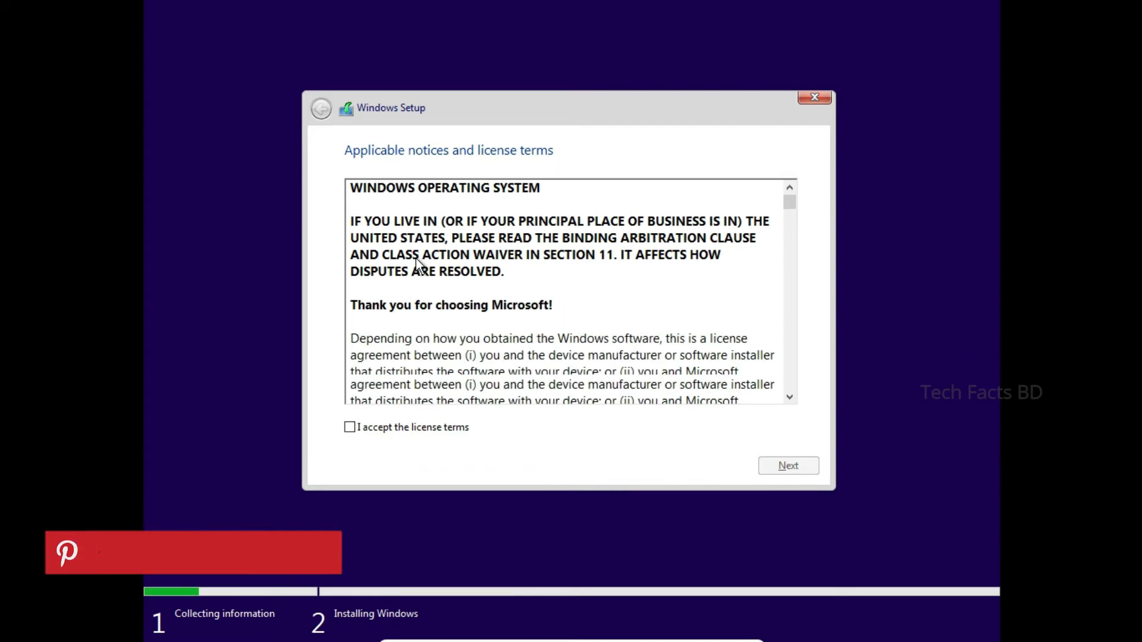
scroll(417, 259, down, 1)
scroll(416, 258, down, 3)
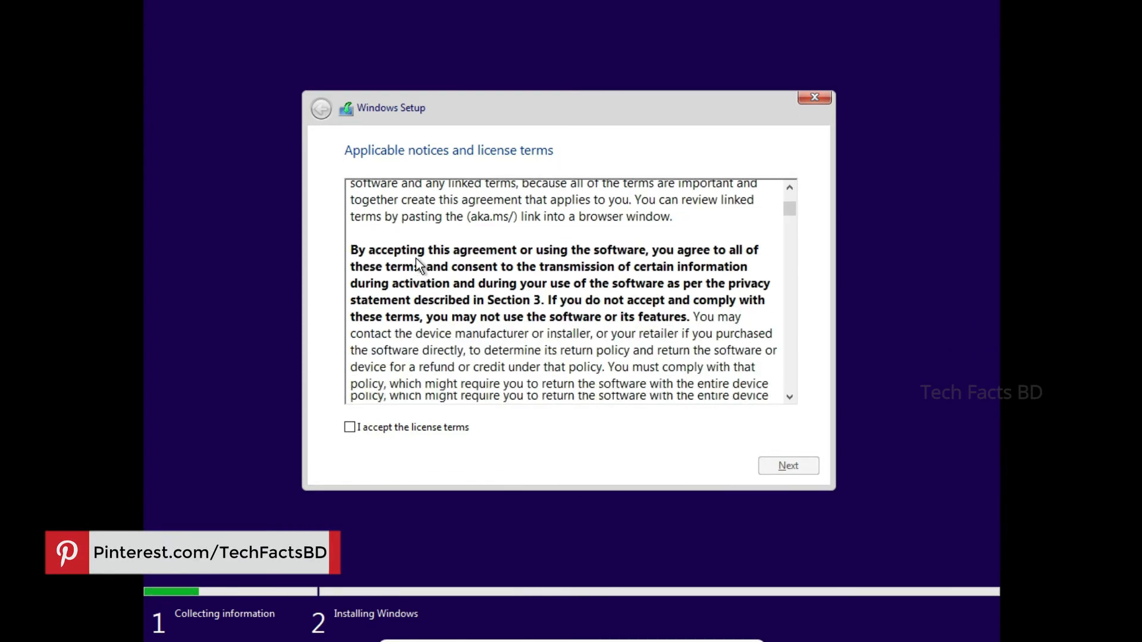
click(350, 428)
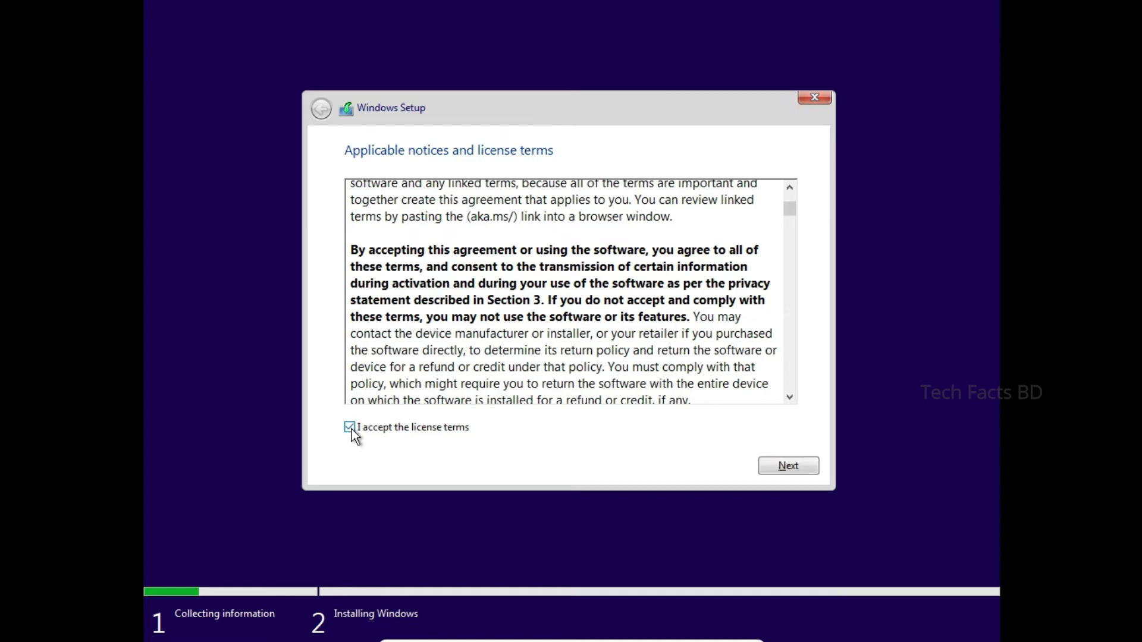
click(769, 466)
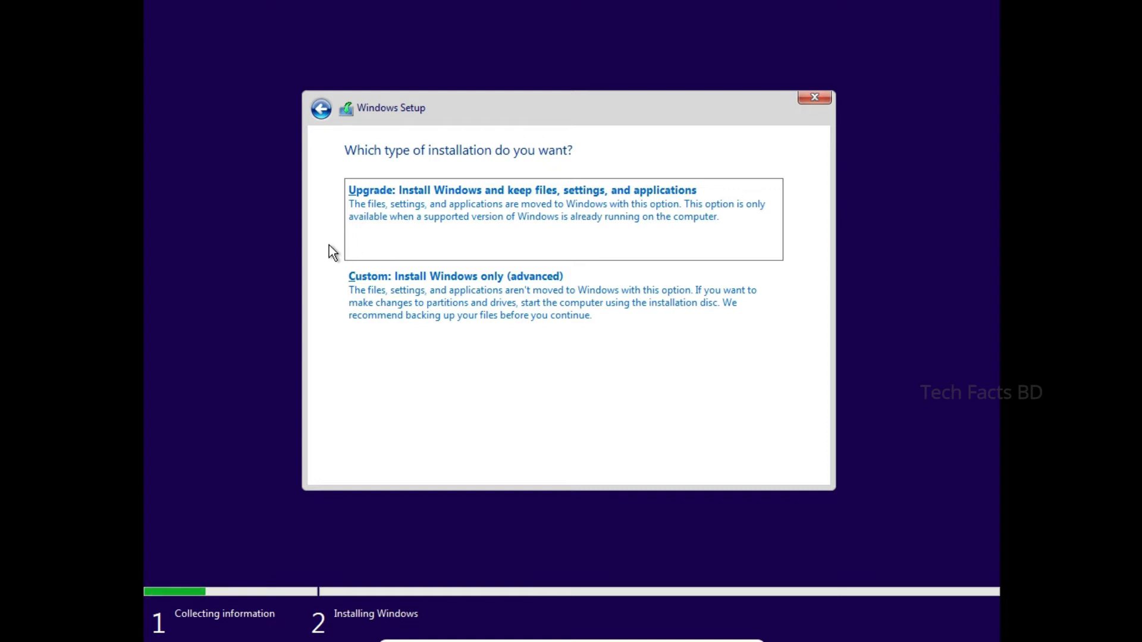
Choose a custom, Windows-only installation and install Windows on the 50.0 GB Drive 0 Unallocated Space
click(539, 307)
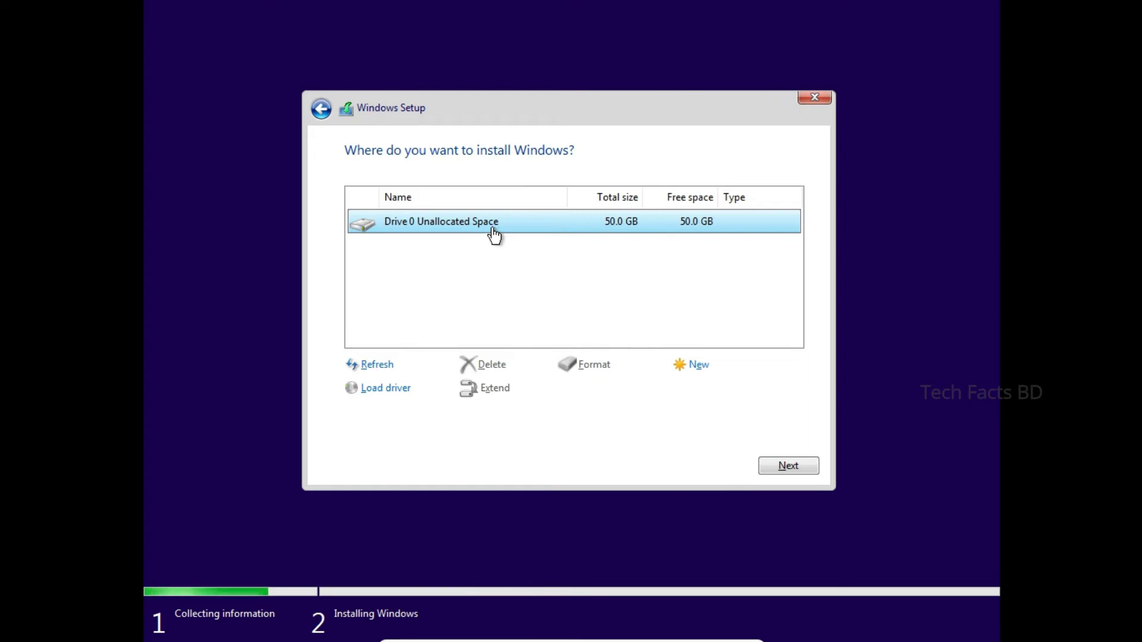
click(781, 463)
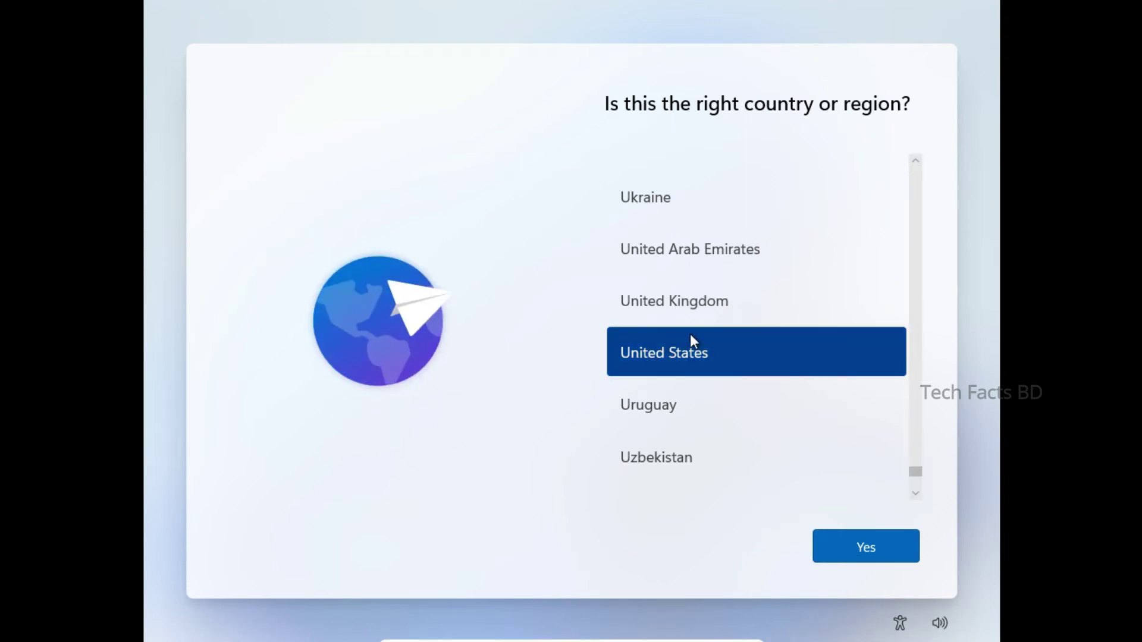
Set the country or region to Bangladesh and confirm it
scroll(689, 334, up, 6)
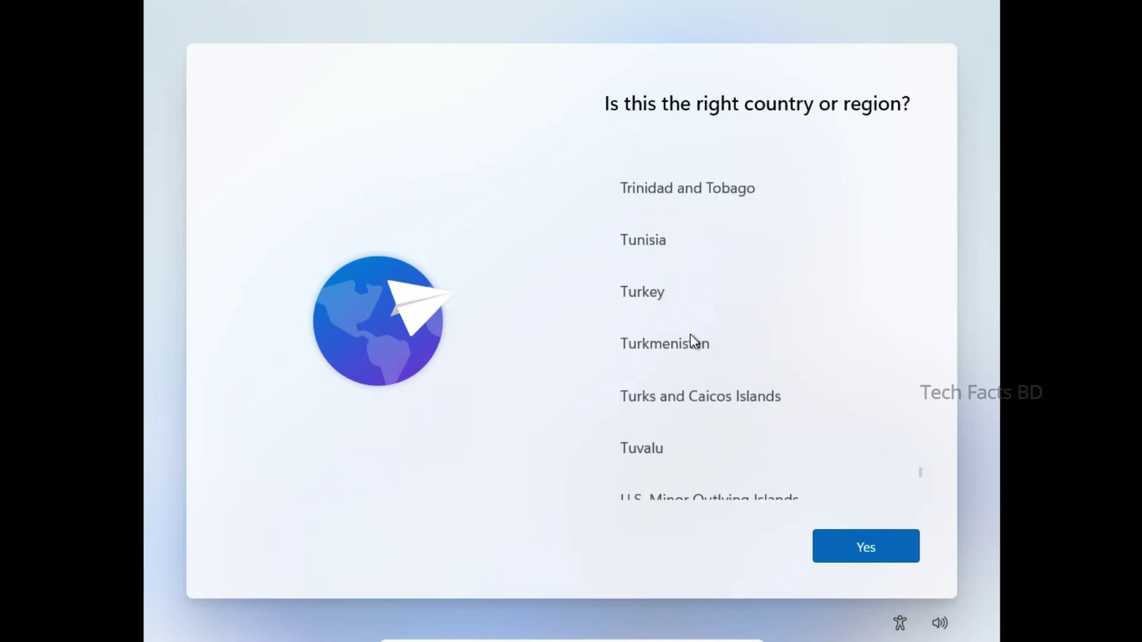
scroll(690, 333, up, 15)
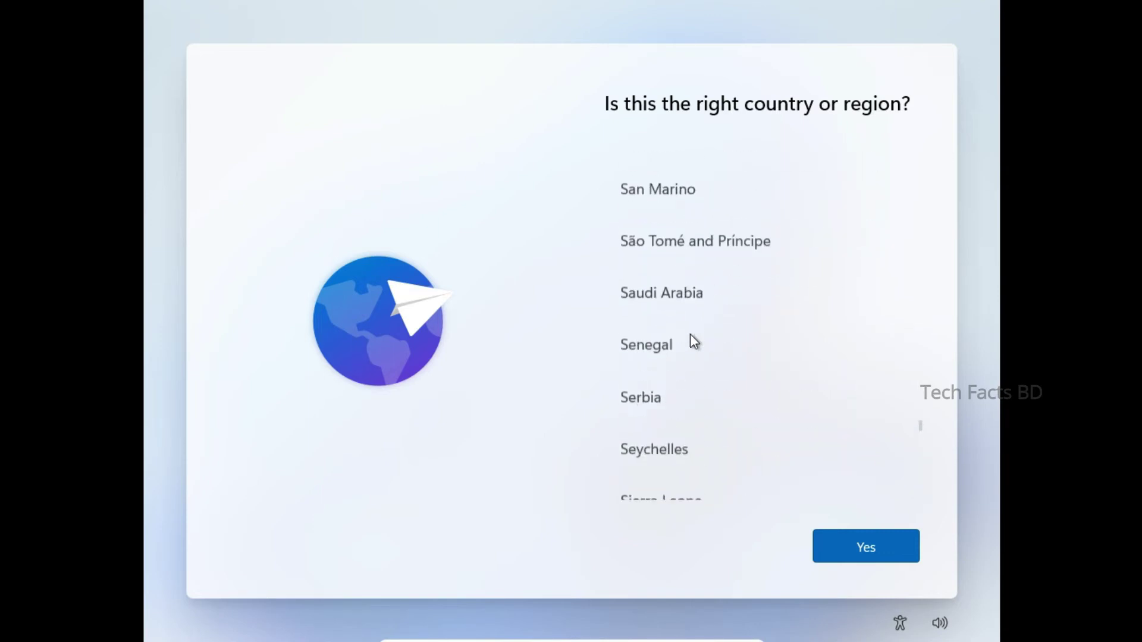
scroll(690, 334, up, 14)
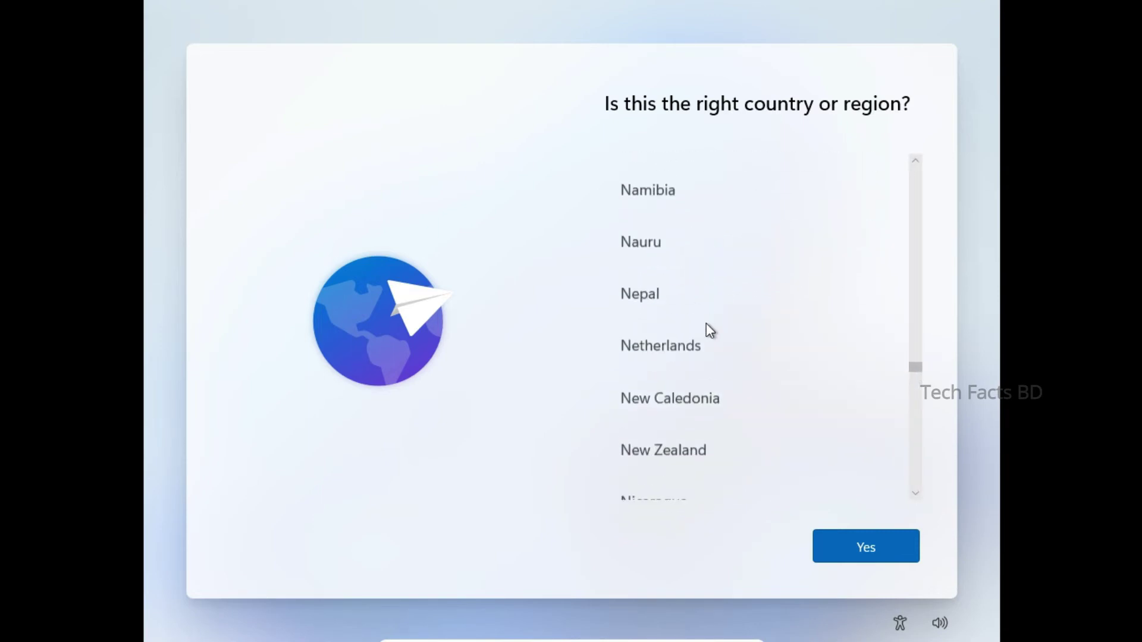
scroll(709, 331, up, 15)
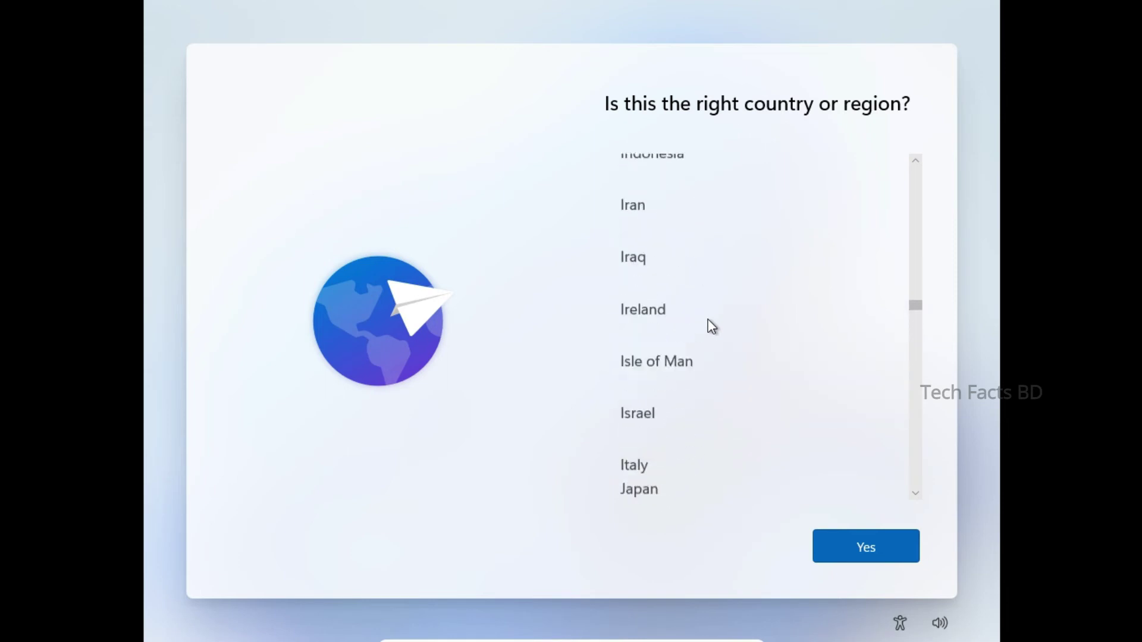
scroll(712, 326, up, 15)
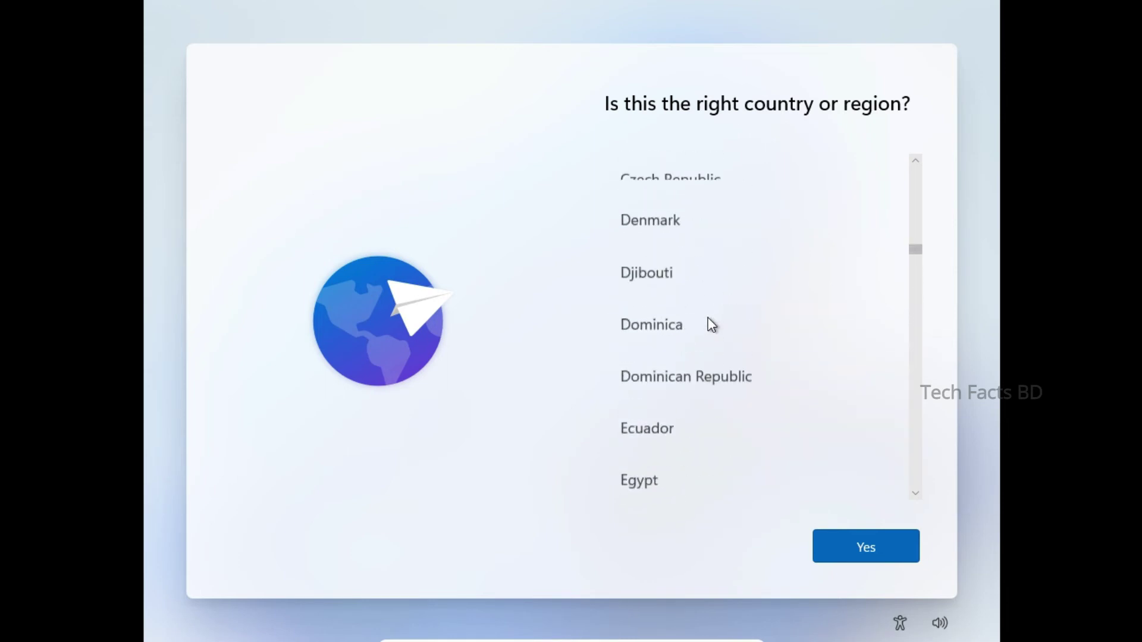
scroll(712, 325, up, 15)
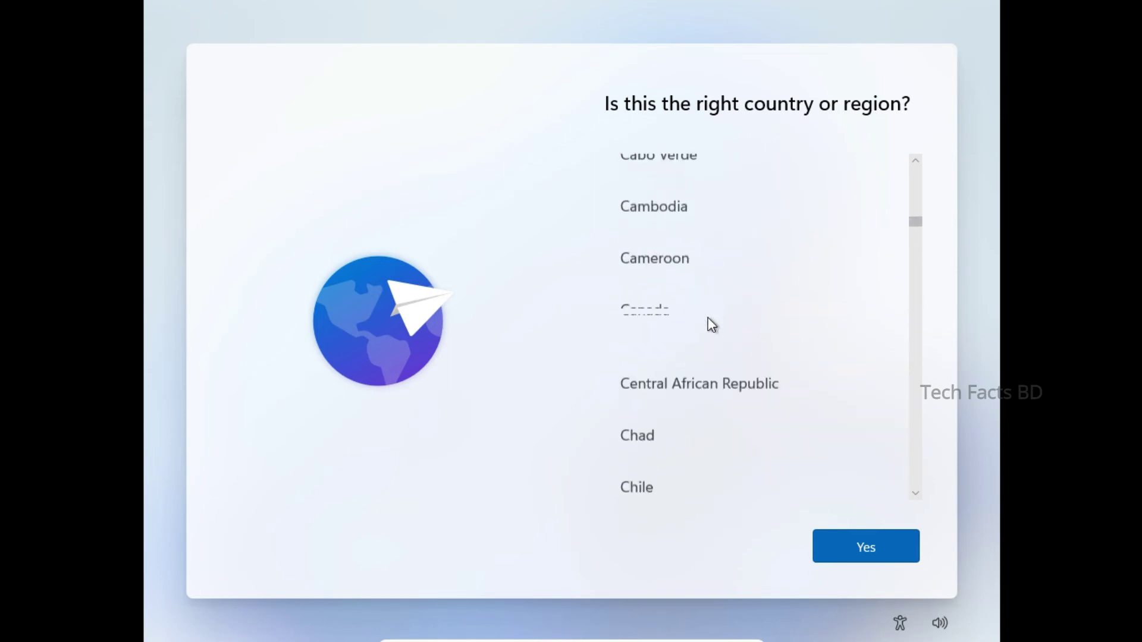
scroll(712, 325, up, 10)
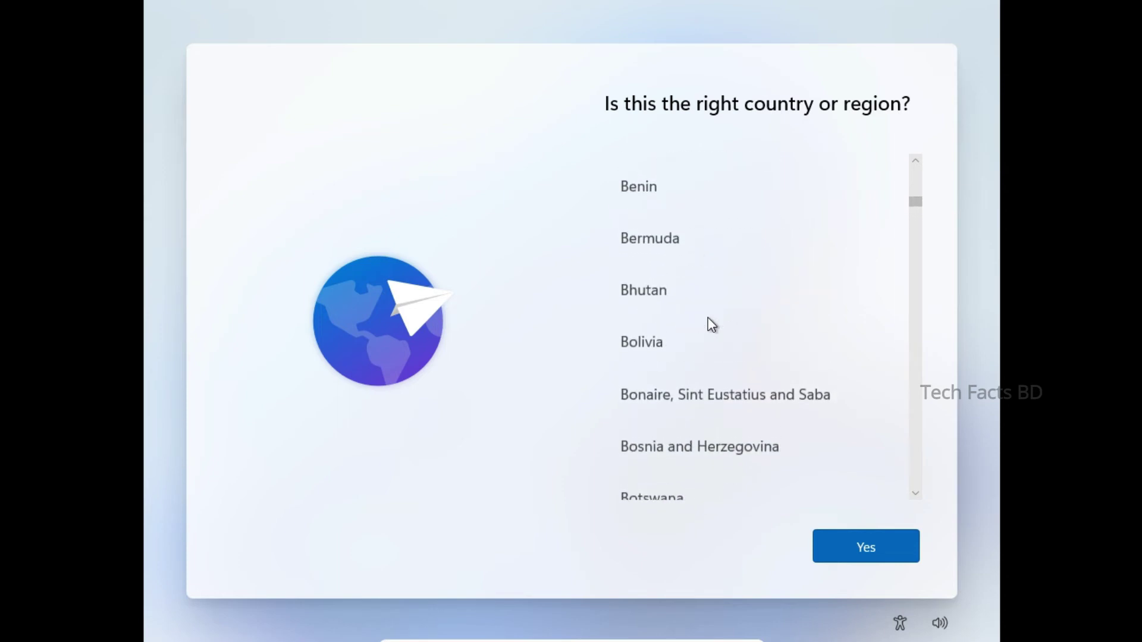
scroll(712, 325, up, 7)
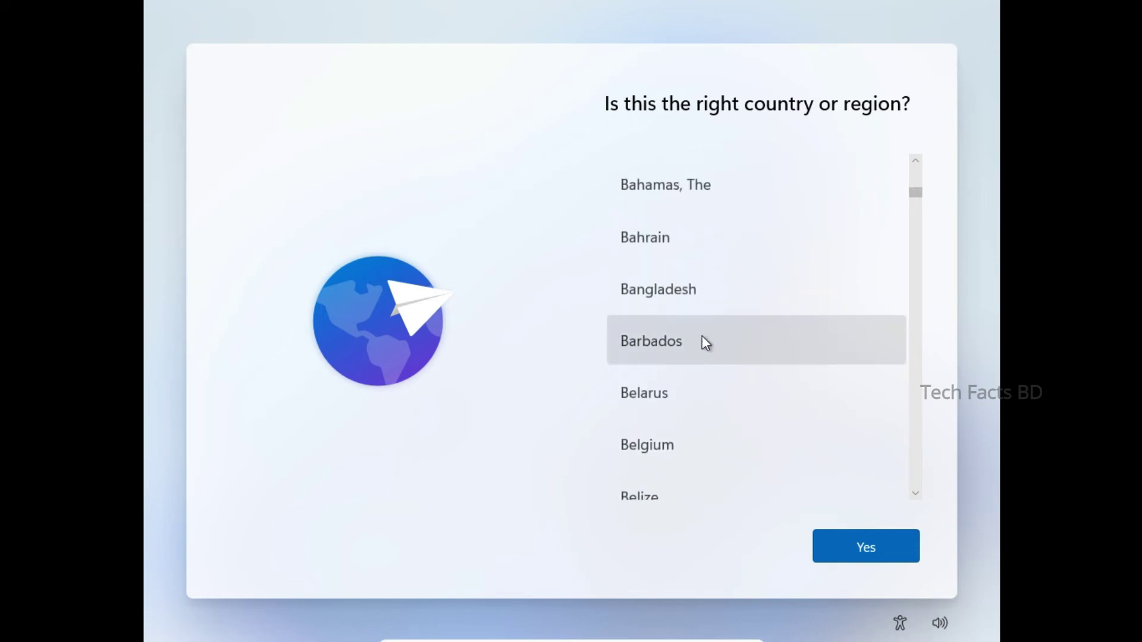
click(670, 298)
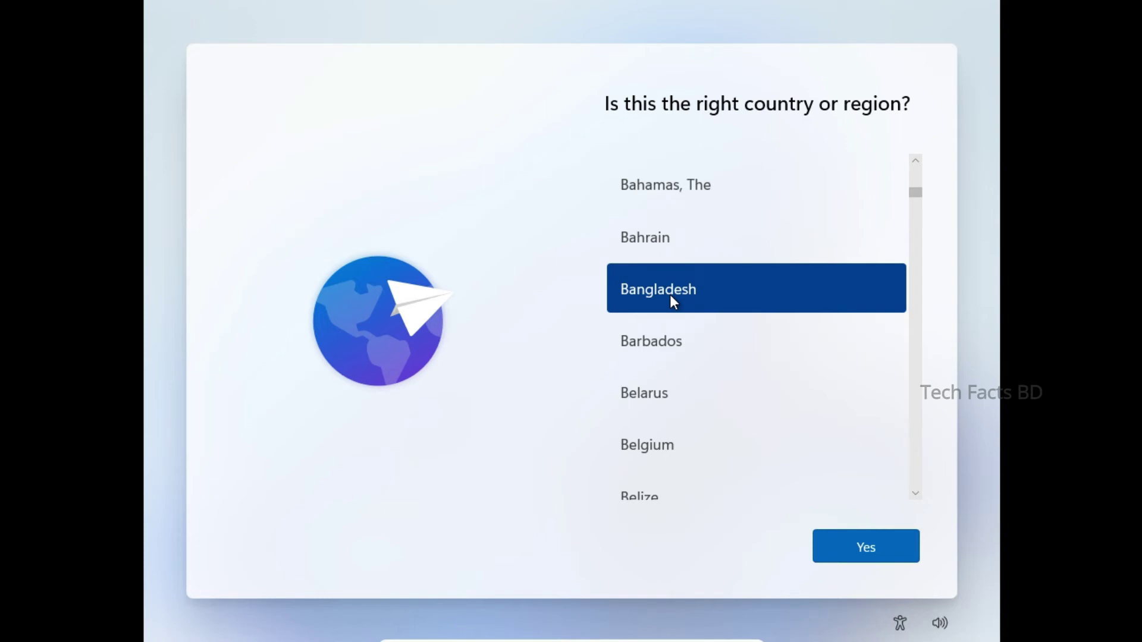
click(847, 541)
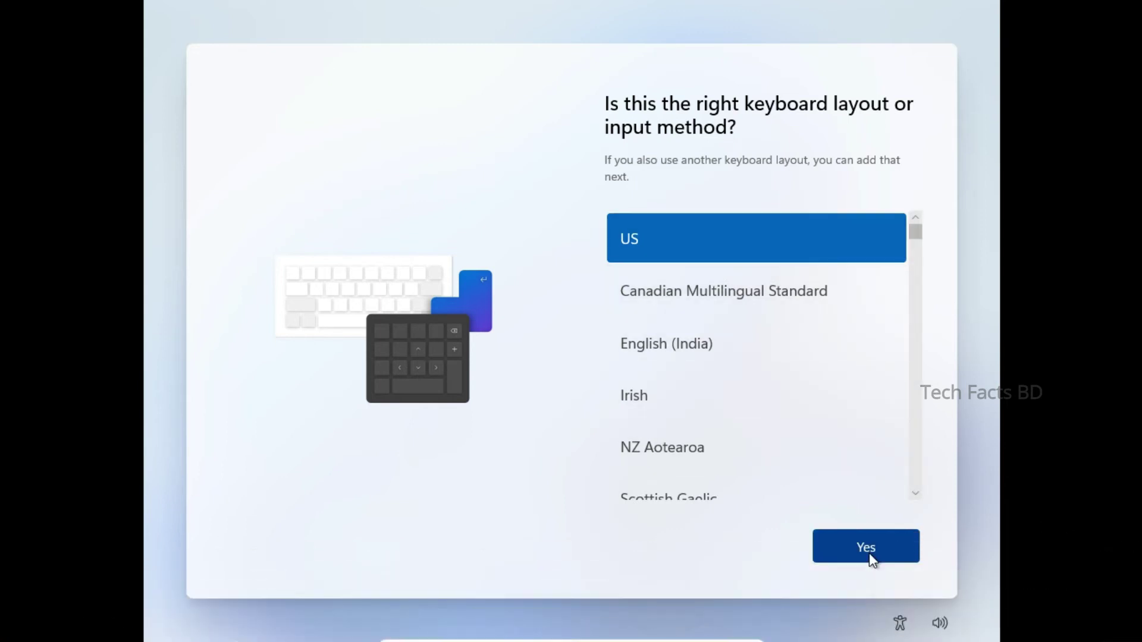
Keep the US keyboard layout and skip adding a second keyboard layout
click(869, 554)
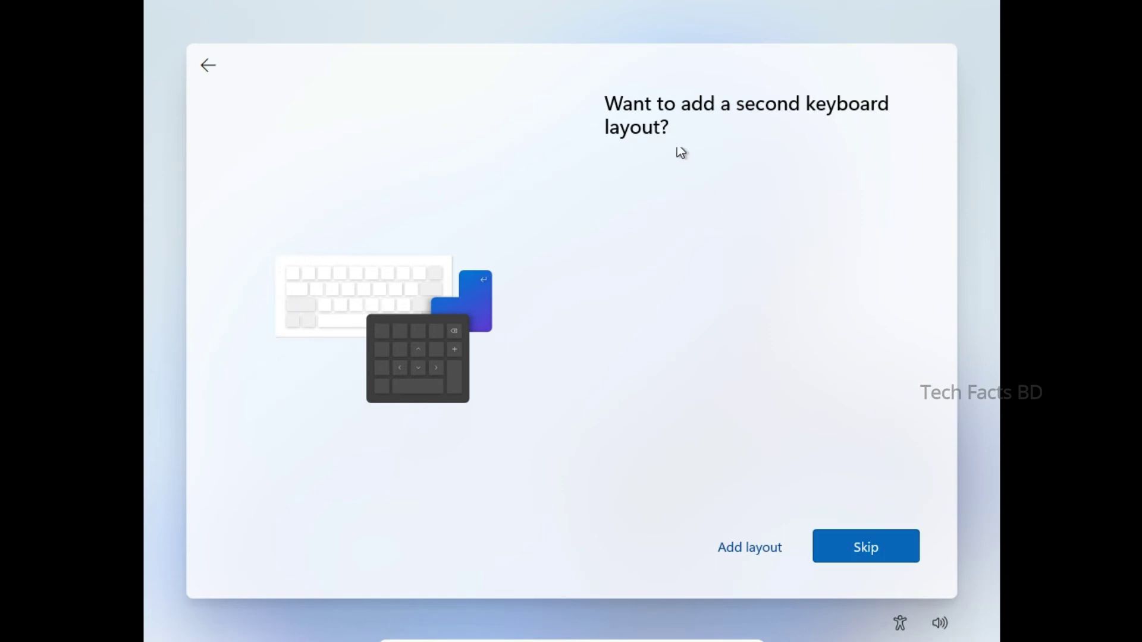
click(858, 547)
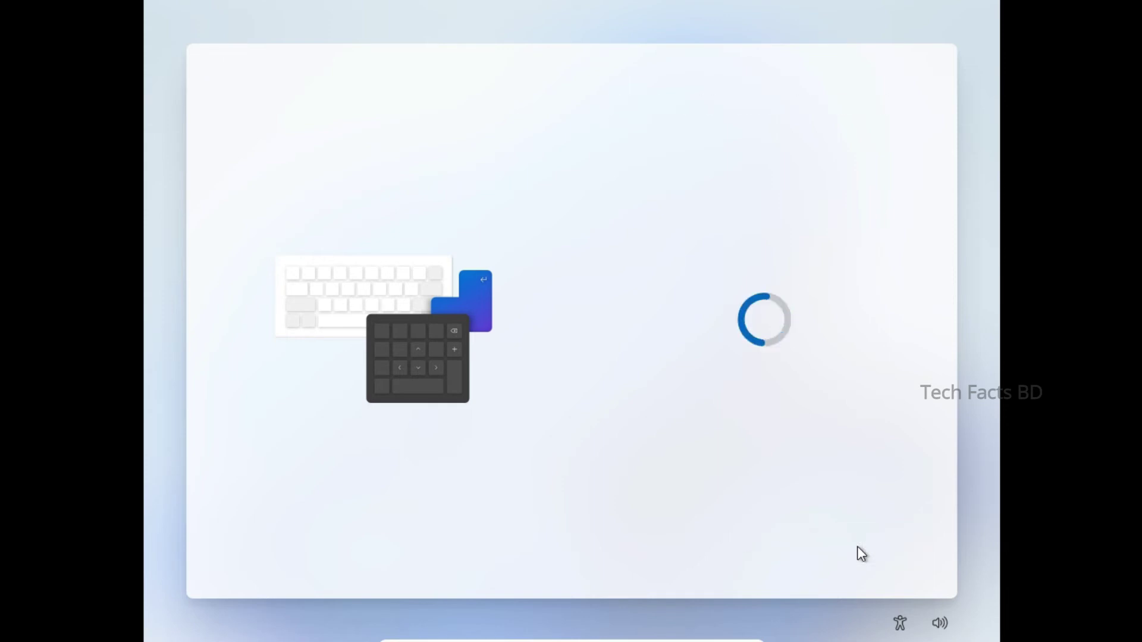